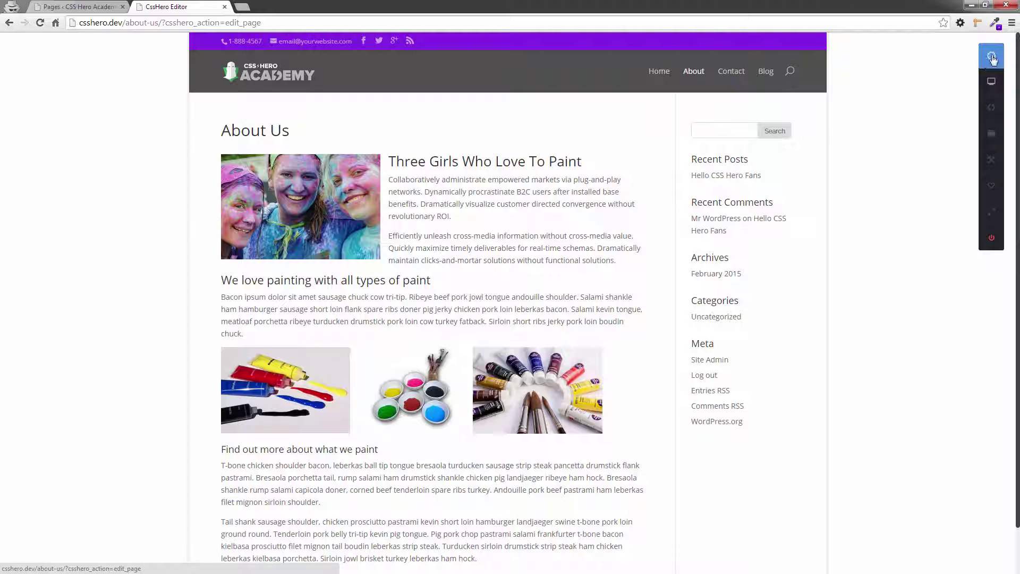
Step: Start the element picker and select the About Us title as the Page Title element
{"action": "left_click", "coordinate": [992, 58]}
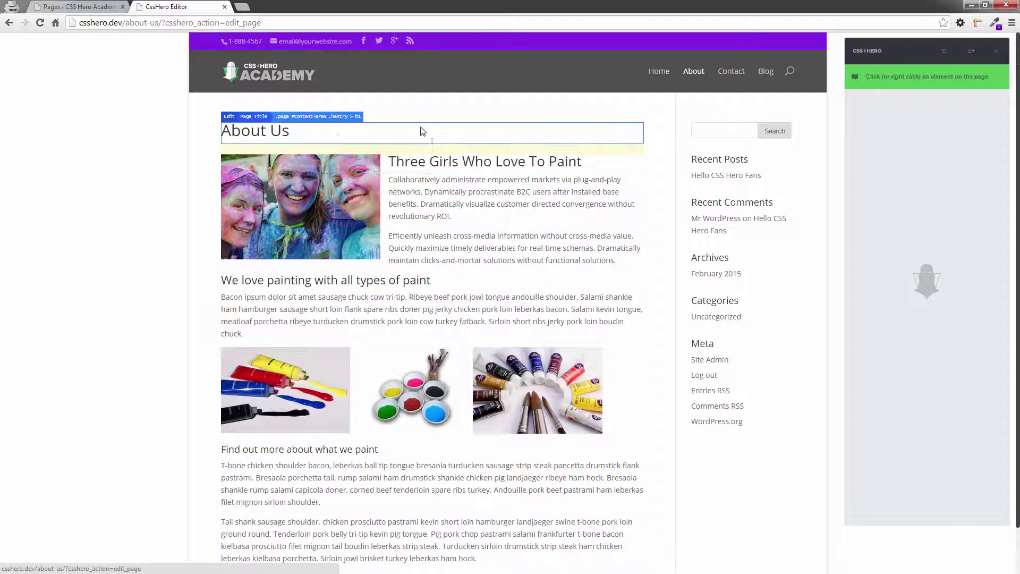
{"action": "left_click", "coordinate": [249, 132]}
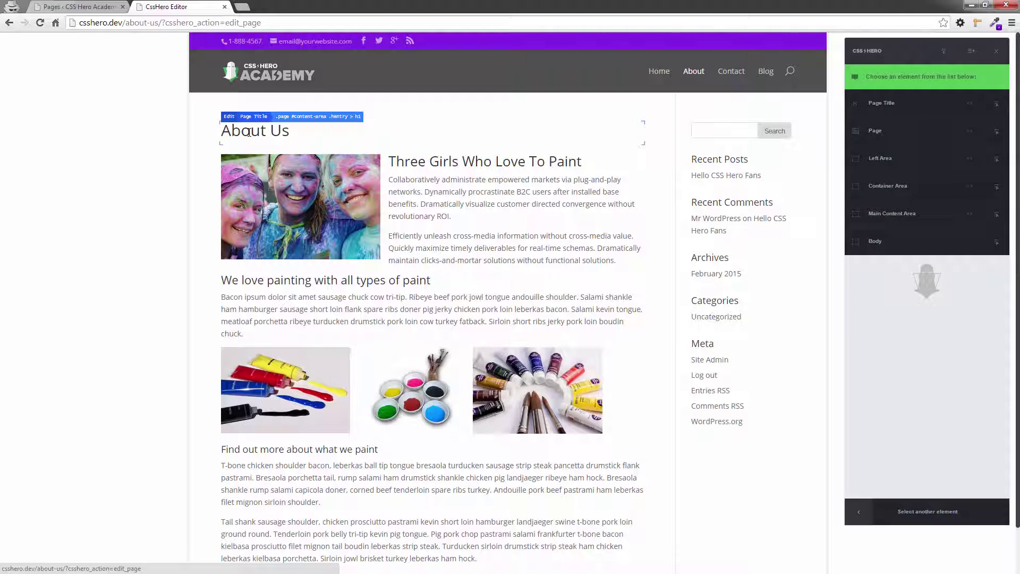
{"action": "left_click", "coordinate": [895, 108]}
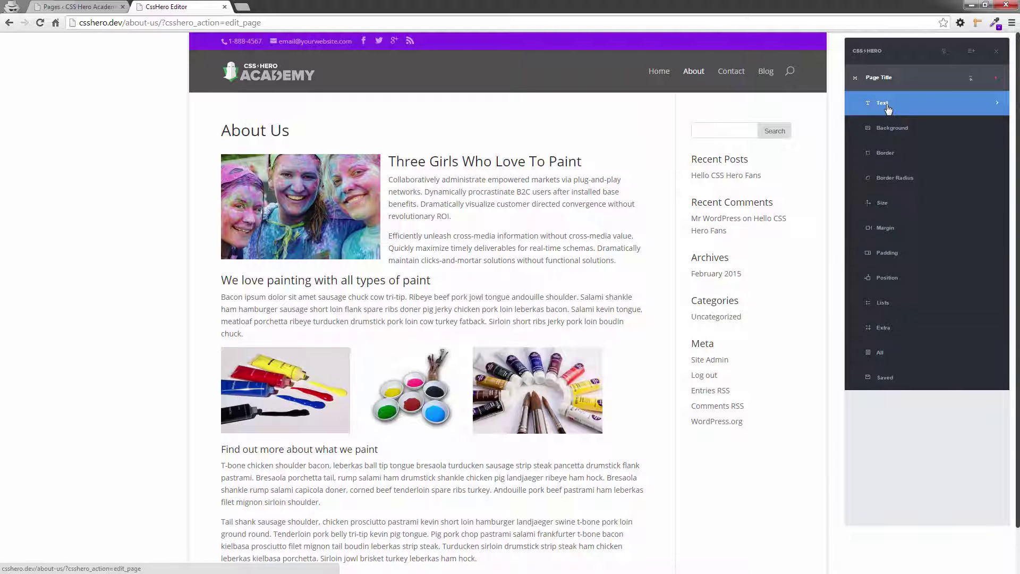
Step: Set the About Us title's text colour to bright blue #0f53ff at full opacity
{"action": "left_click", "coordinate": [888, 108]}
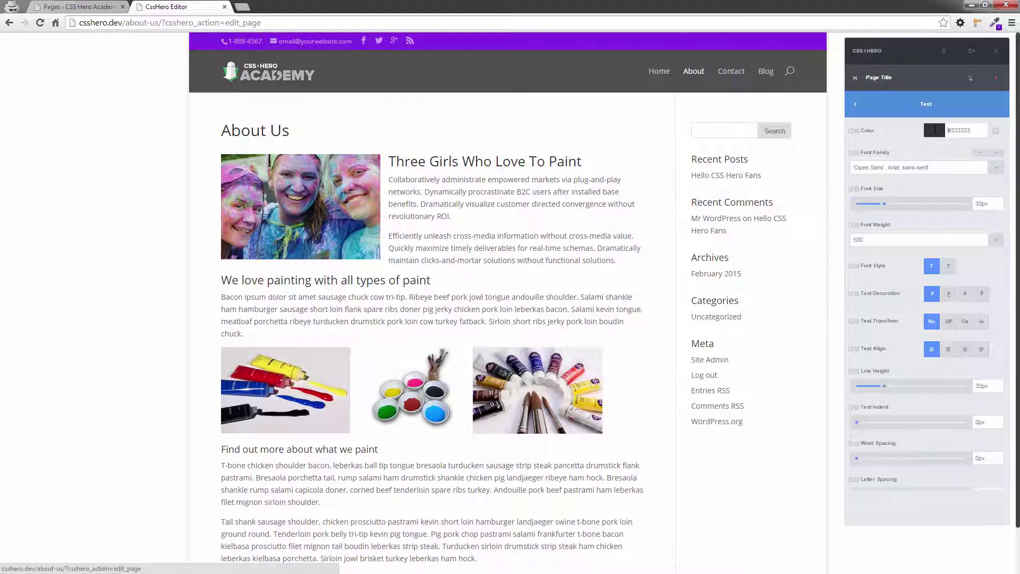
{"action": "left_click", "coordinate": [935, 129]}
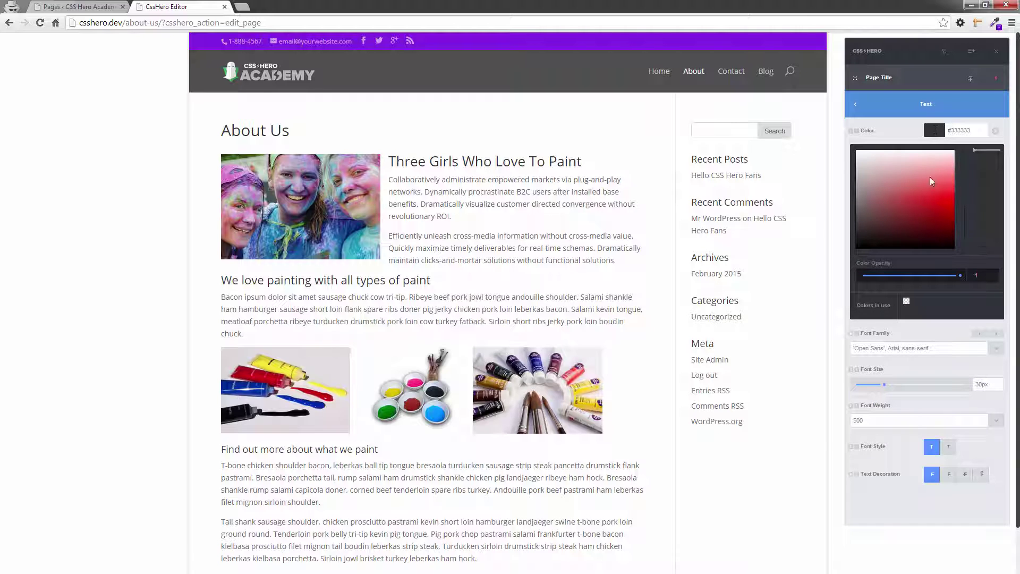
{"action": "left_click", "coordinate": [926, 210]}
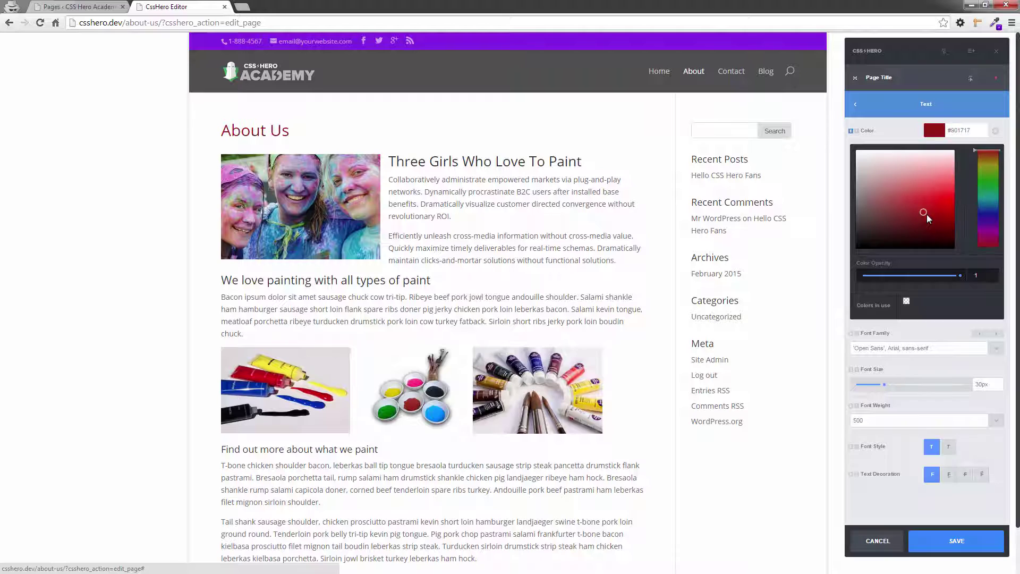
{"action": "left_click", "coordinate": [991, 211]}
{"action": "left_click_drag", "start_coordinate": [929, 213], "coordinate": [957, 201]}
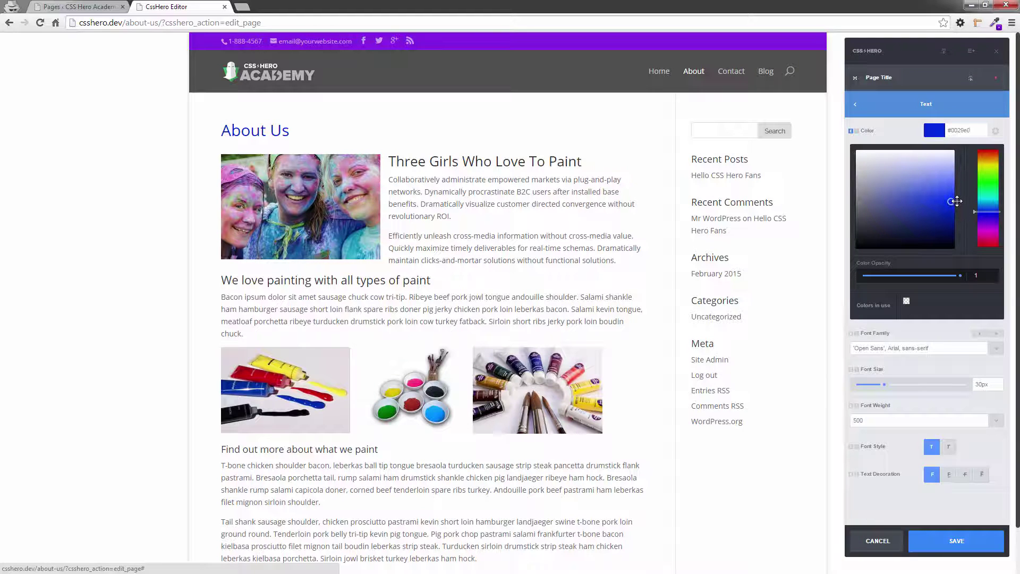
{"action": "left_click", "coordinate": [951, 202]}
{"action": "left_click_drag", "start_coordinate": [961, 280], "coordinate": [847, 290]}
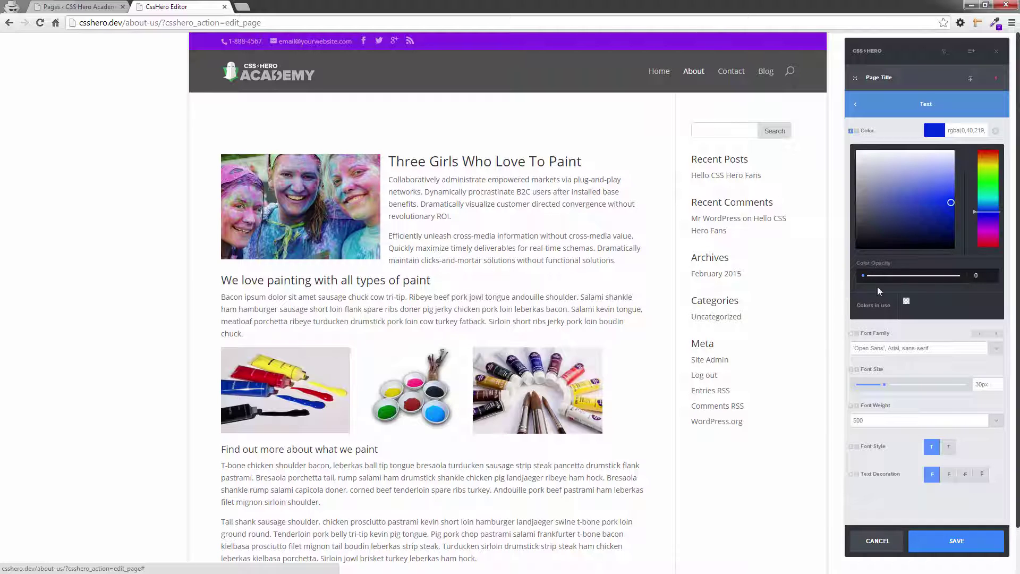
{"action": "left_click_drag", "start_coordinate": [863, 275], "coordinate": [972, 280]}
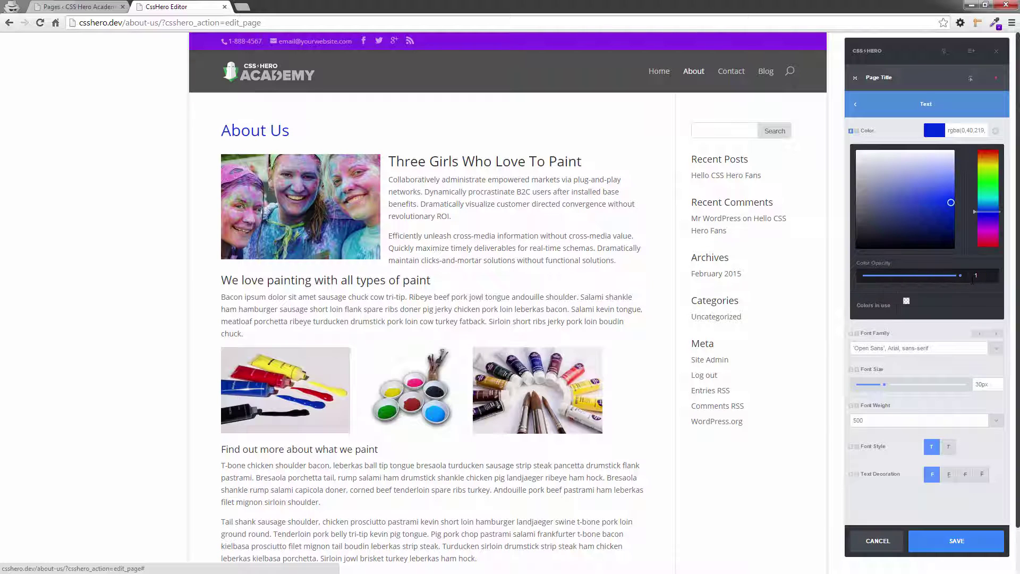
{"action": "left_click", "coordinate": [907, 303]}
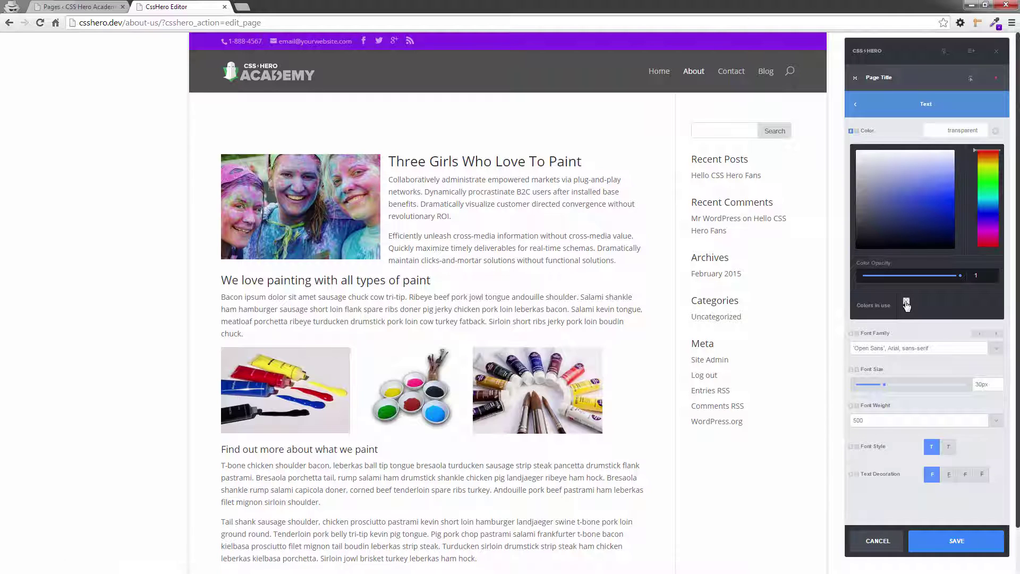
{"action": "left_click", "coordinate": [954, 205]}
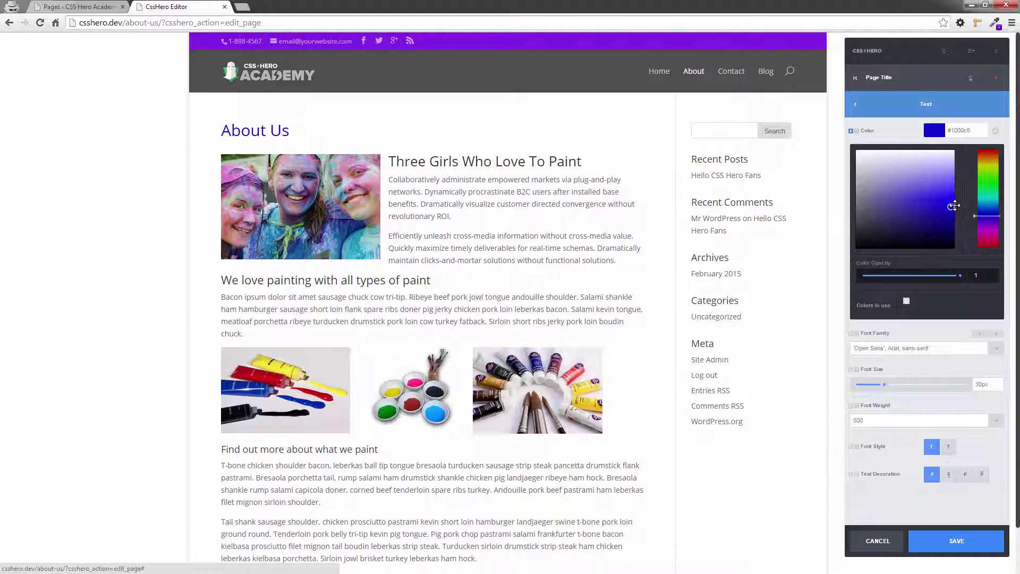
{"action": "mouse_move", "coordinate": [955, 205]}
{"action": "left_mouse_down"}
{"action": "mouse_move", "coordinate": [963, 190]}
{"action": "mouse_move", "coordinate": [996, 210]}
{"action": "left_mouse_up"}
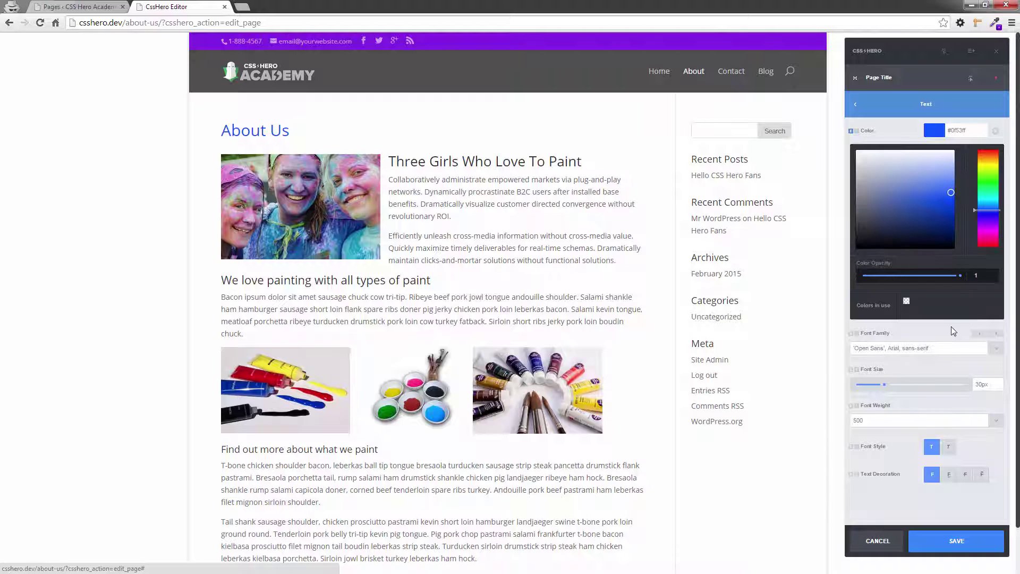
{"action": "left_click", "coordinate": [930, 129]}
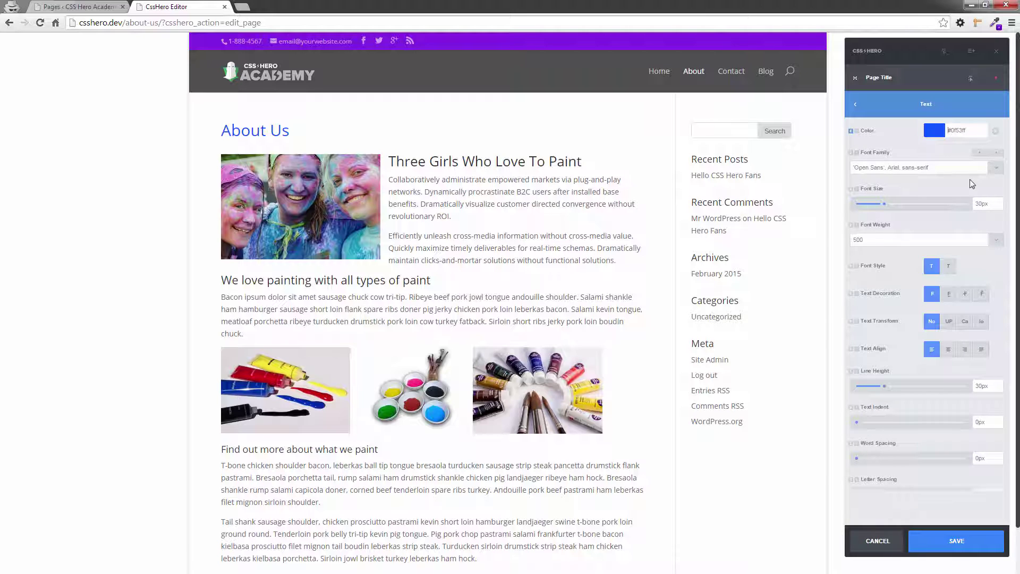
Step: Change the title's font family to Helvetica, Arial, sans-serif after previewing Anton
{"action": "left_click", "coordinate": [998, 172]}
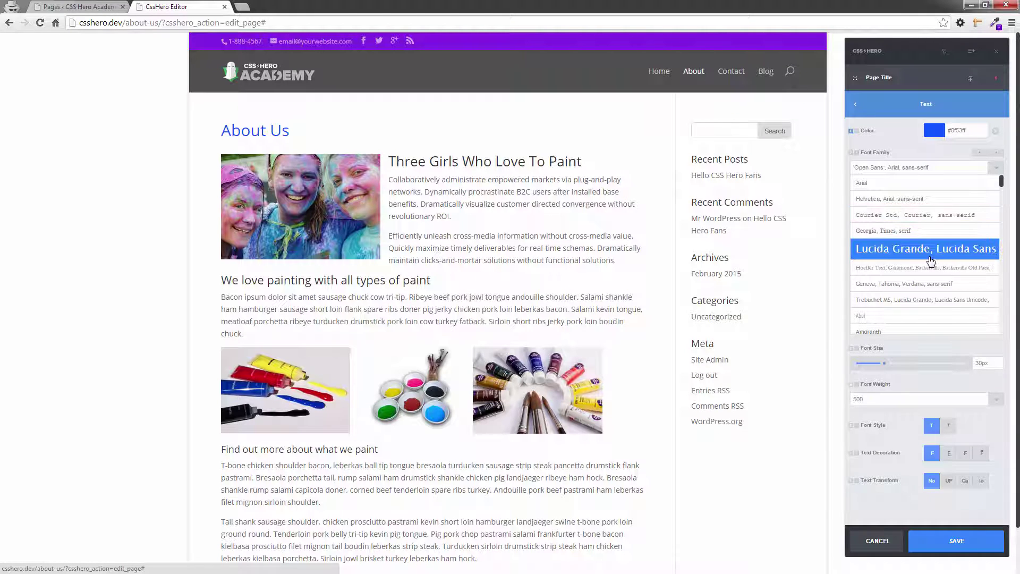
{"action": "scroll", "coordinate": [925, 276], "scroll_direction": "down", "scroll_amount": 2}
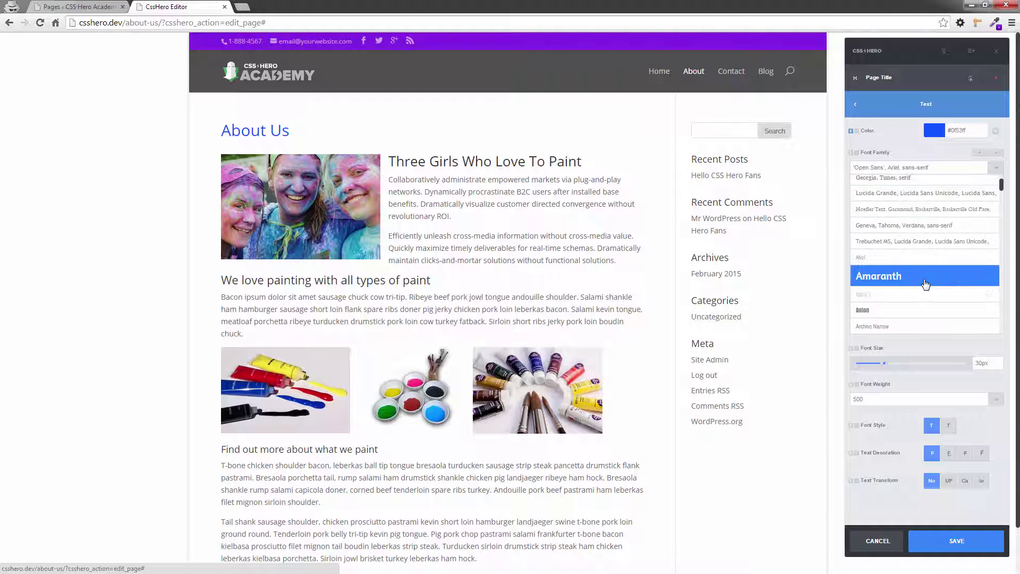
{"action": "left_click", "coordinate": [909, 314]}
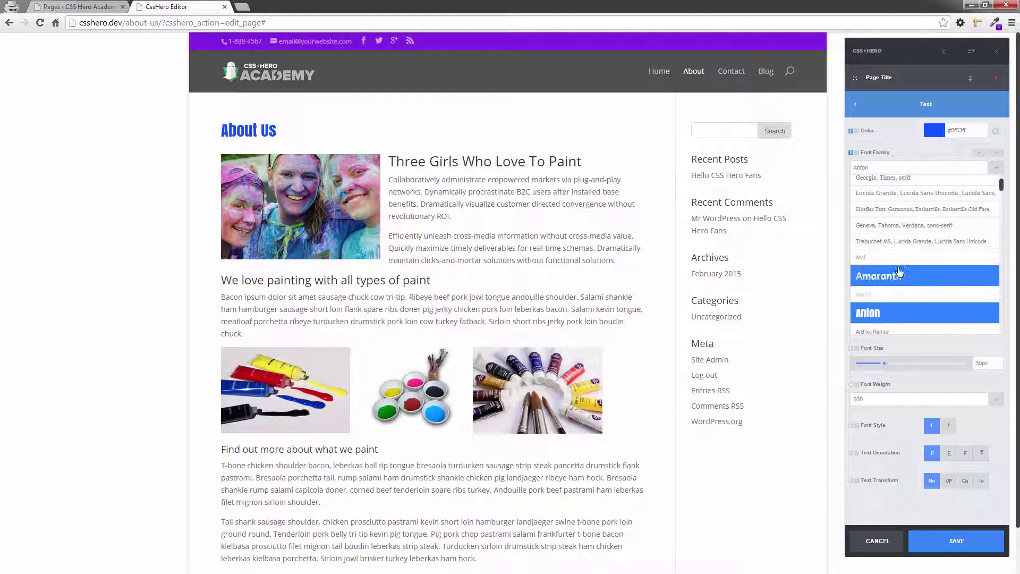
{"action": "scroll", "coordinate": [901, 263], "scroll_direction": "up", "scroll_amount": 2}
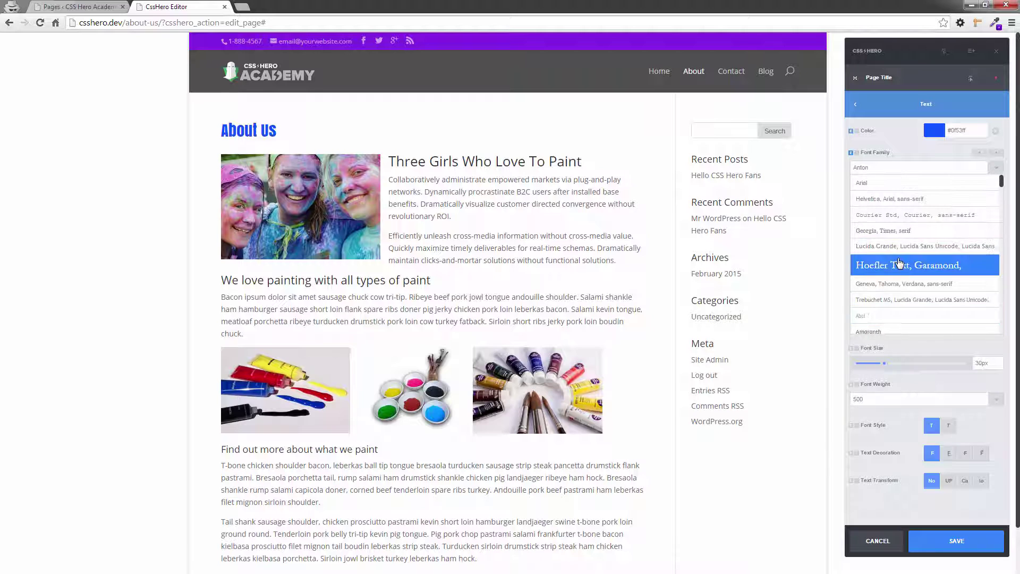
{"action": "left_click", "coordinate": [897, 203]}
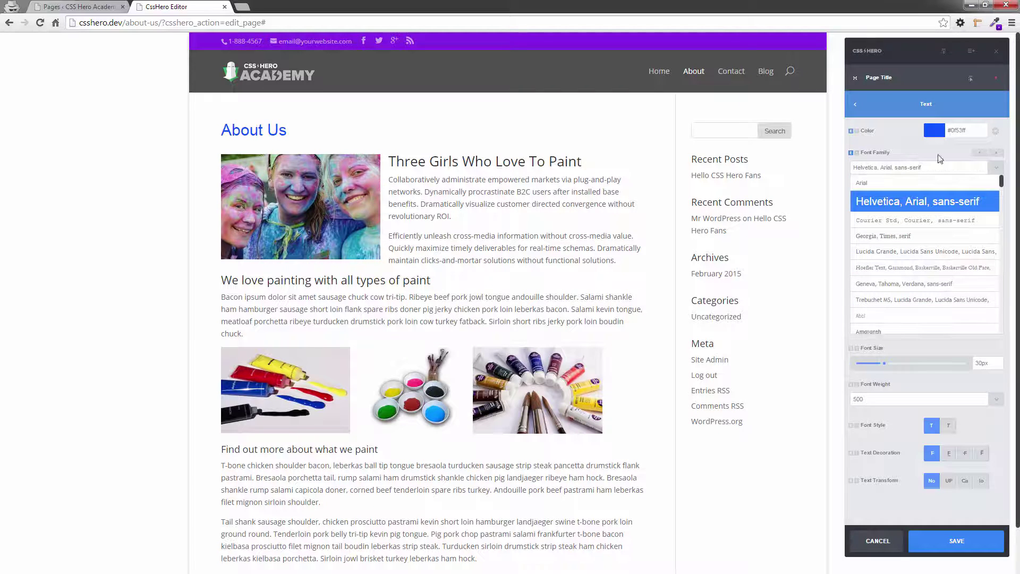
{"action": "left_click", "coordinate": [994, 171]}
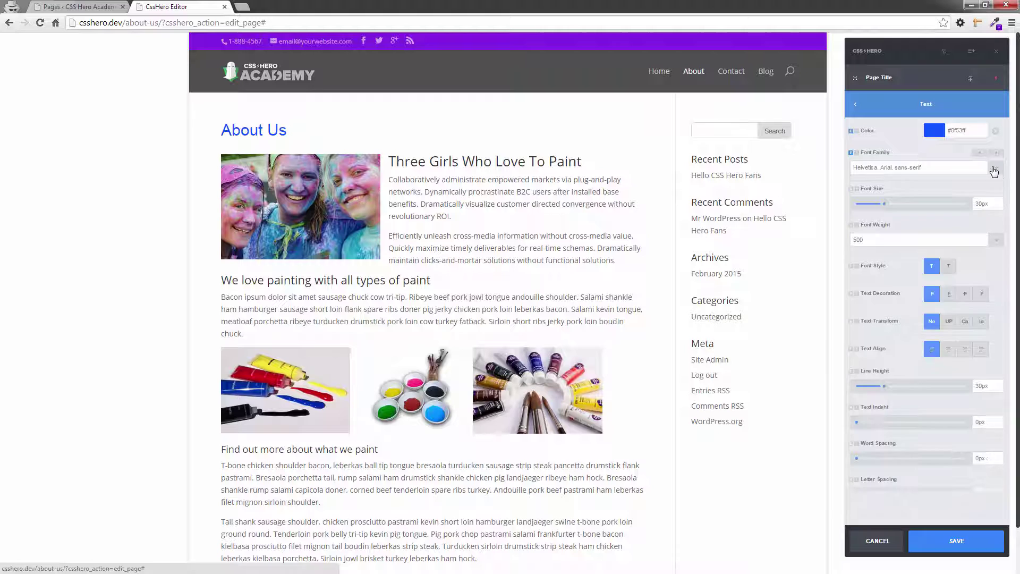
{"action": "left_click", "coordinate": [994, 171]}
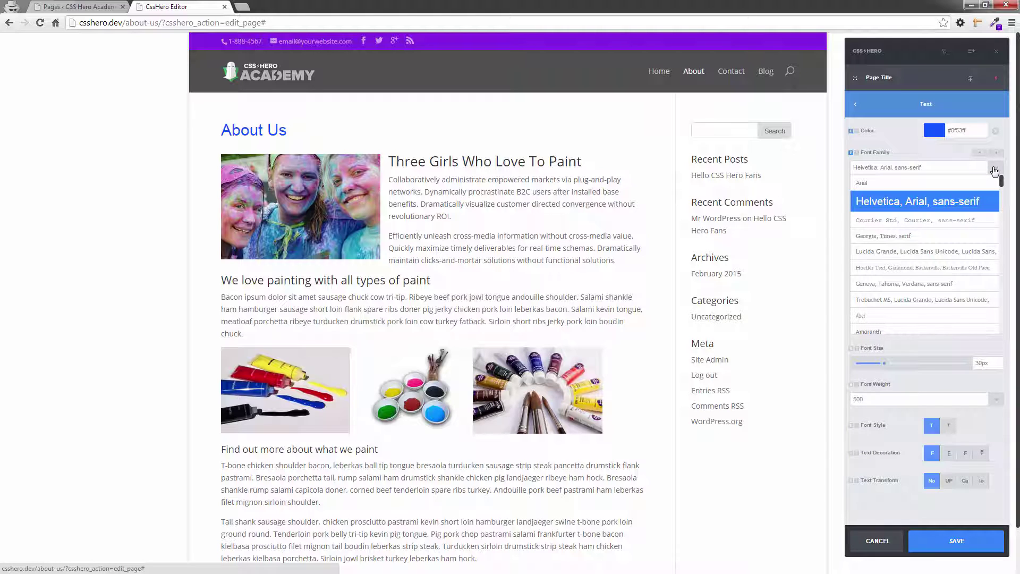
{"action": "scroll", "coordinate": [948, 259], "scroll_direction": "down", "scroll_amount": 10}
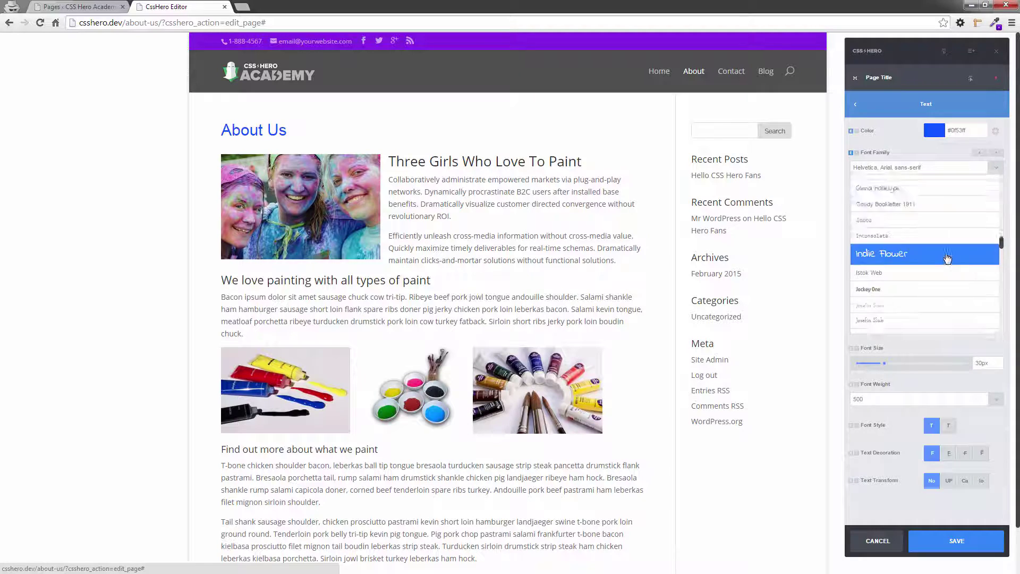
{"action": "scroll", "coordinate": [947, 259], "scroll_direction": "down", "scroll_amount": 5}
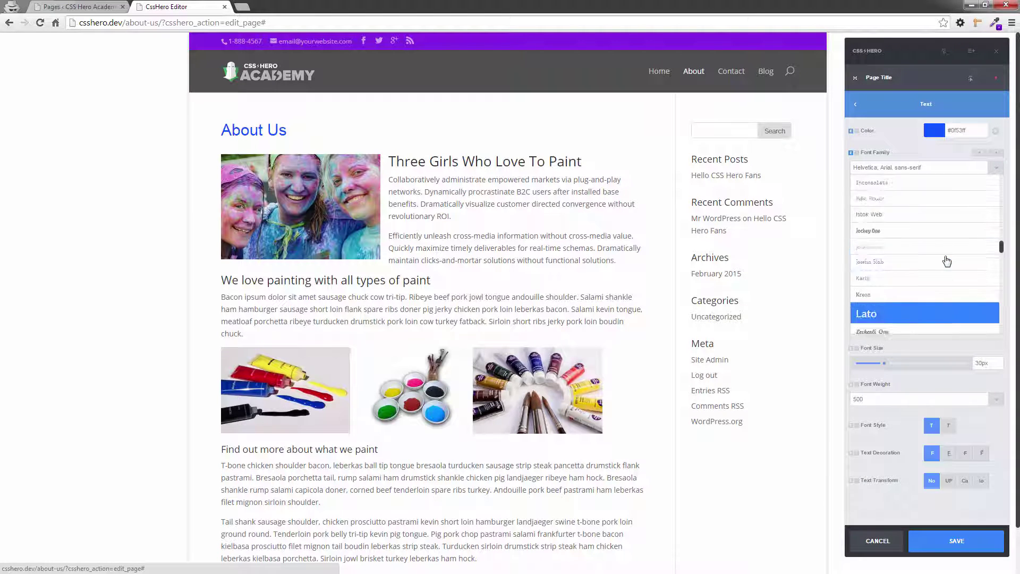
{"action": "scroll", "coordinate": [947, 259], "scroll_direction": "up", "scroll_amount": 15}
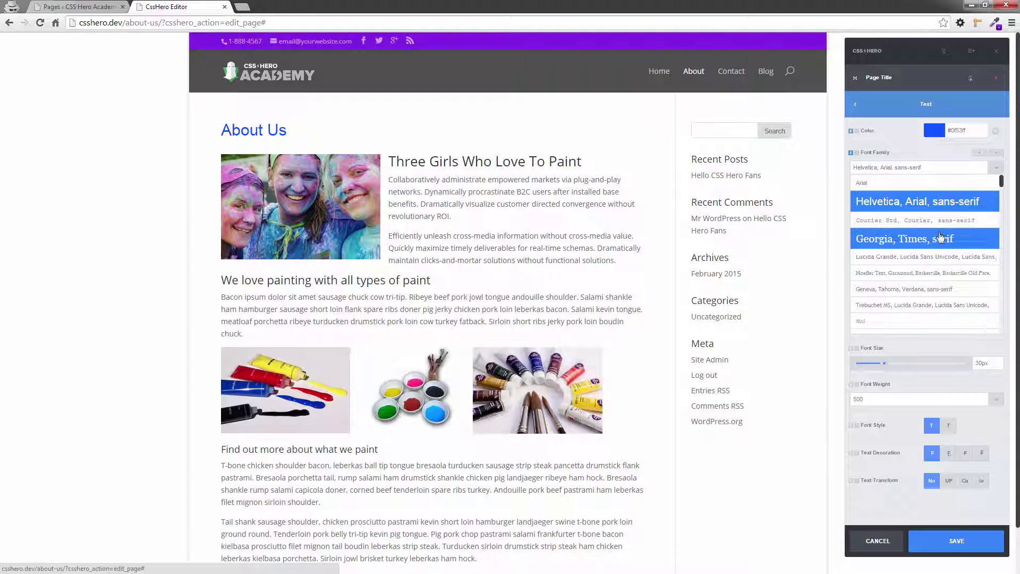
{"action": "left_click", "coordinate": [996, 170]}
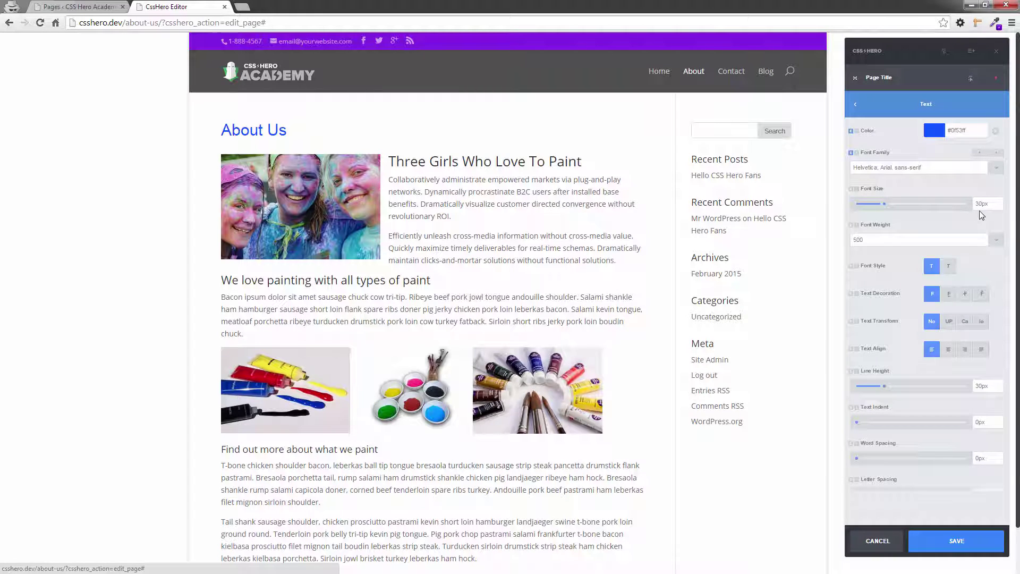
Step: Nudge the title's font size up, and set its weight to Normal after trying Bold and Lighter
{"action": "left_click", "coordinate": [885, 207]}
{"action": "mouse_move", "coordinate": [884, 209]}
{"action": "left_mouse_down"}
{"action": "mouse_move", "coordinate": [942, 211]}
{"action": "mouse_move", "coordinate": [885, 210]}
{"action": "left_mouse_up"}
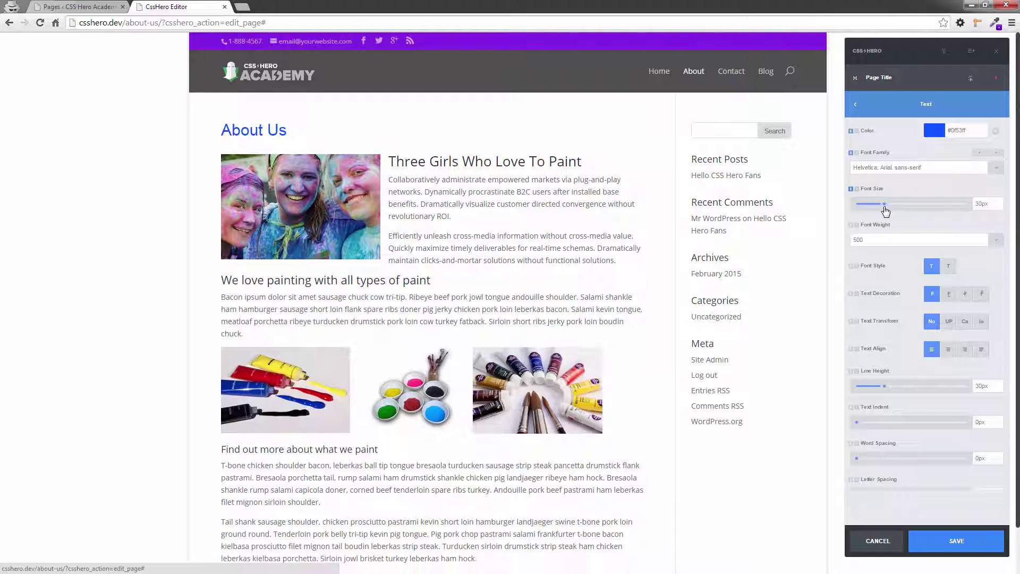
{"action": "left_click", "coordinate": [997, 242]}
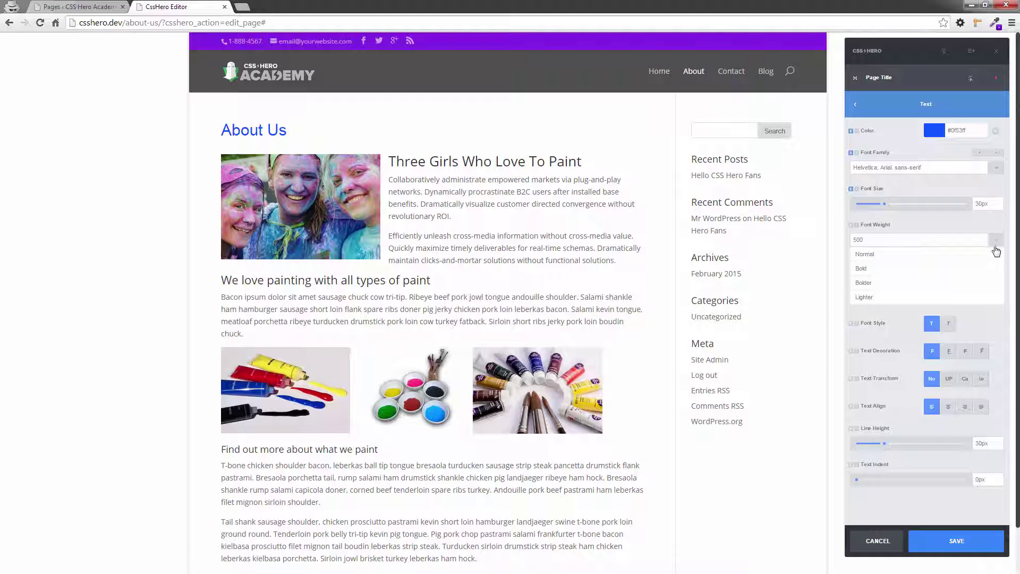
{"action": "left_click", "coordinate": [993, 255]}
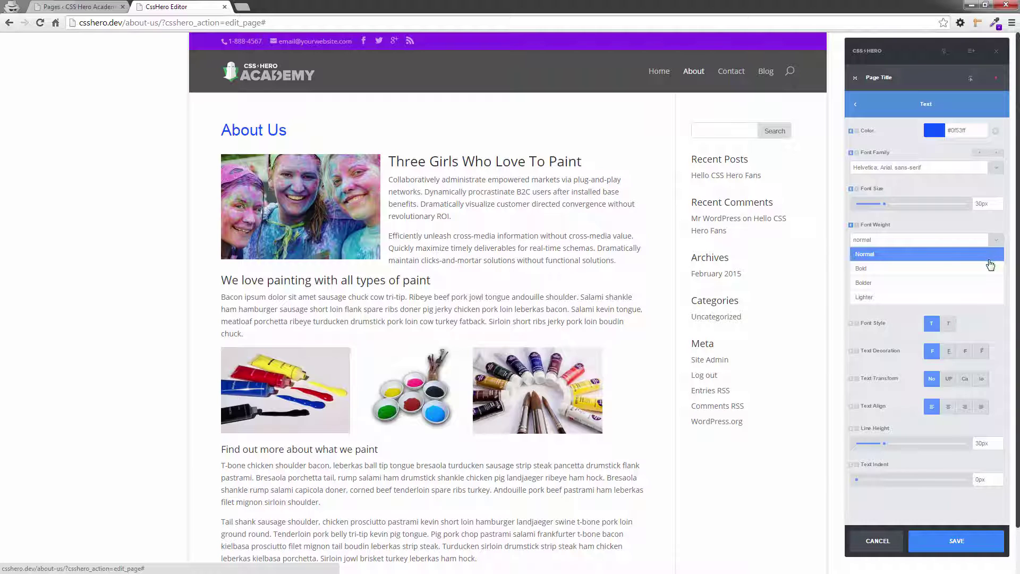
{"action": "left_click", "coordinate": [991, 273]}
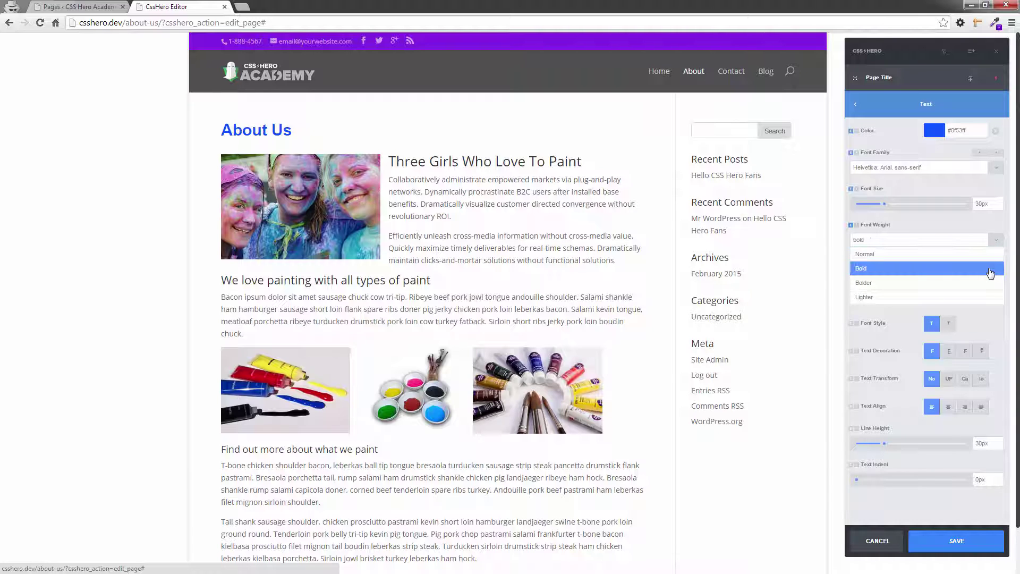
{"action": "left_click", "coordinate": [987, 299]}
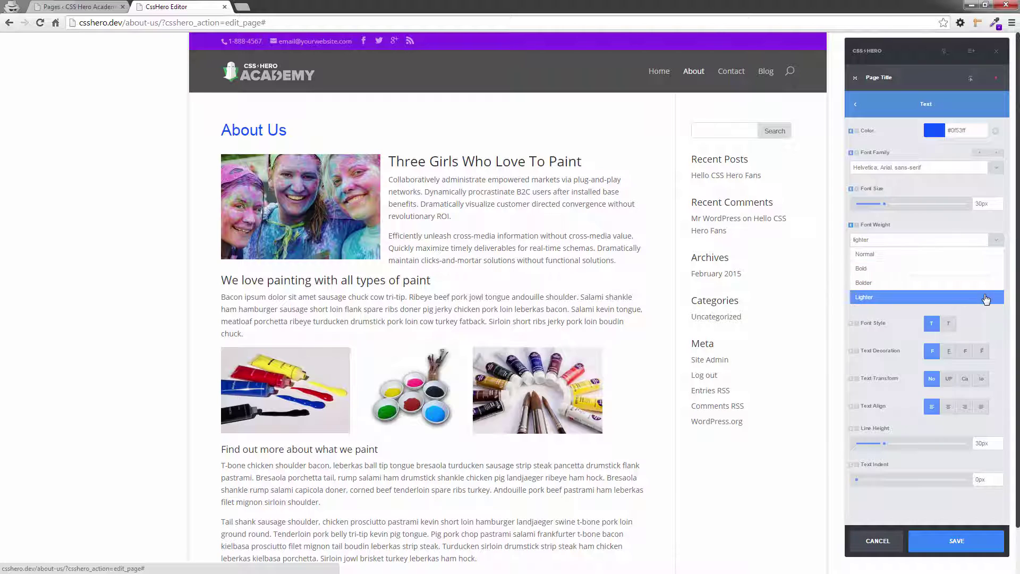
{"action": "left_click", "coordinate": [981, 255]}
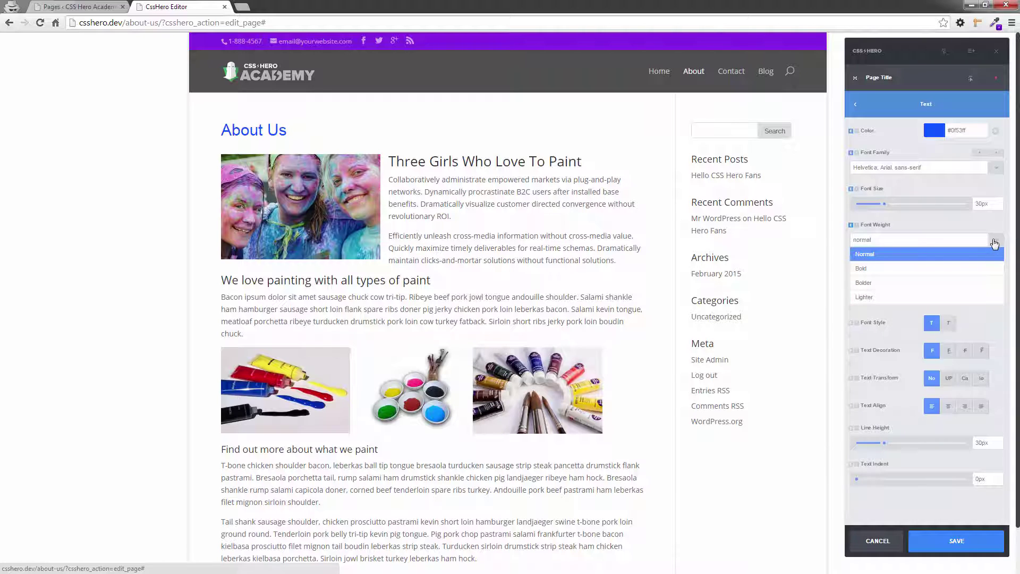
{"action": "left_click", "coordinate": [995, 244]}
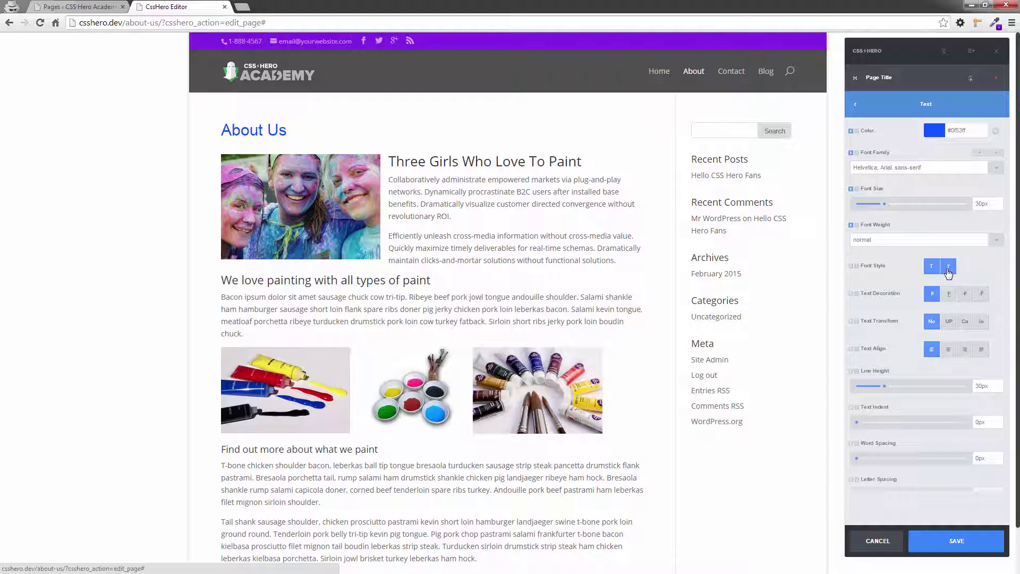
Step: Set the title's font style to normal and its text decoration to none after previewing each line style
{"action": "left_click", "coordinate": [950, 271]}
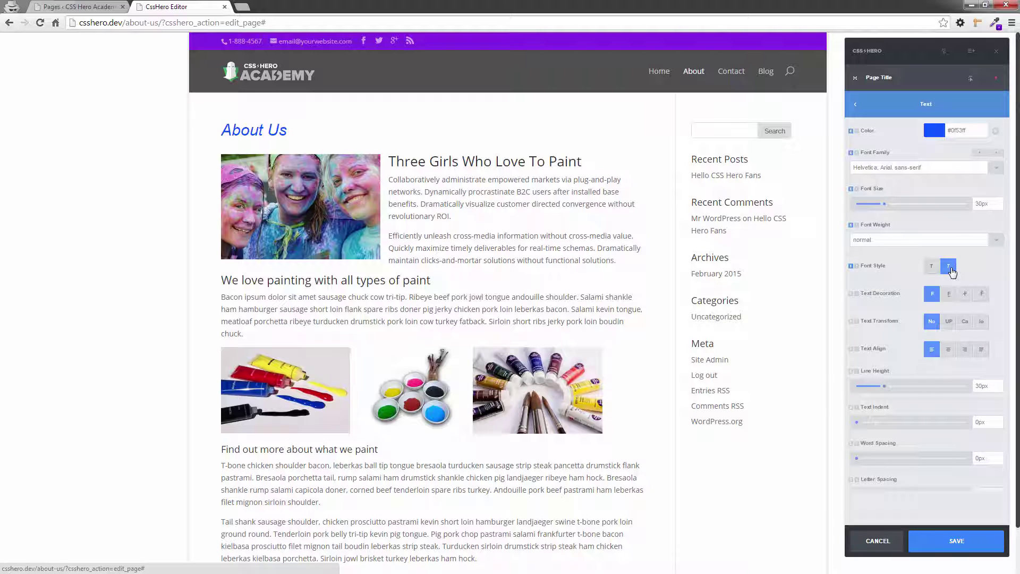
{"action": "left_click", "coordinate": [934, 271]}
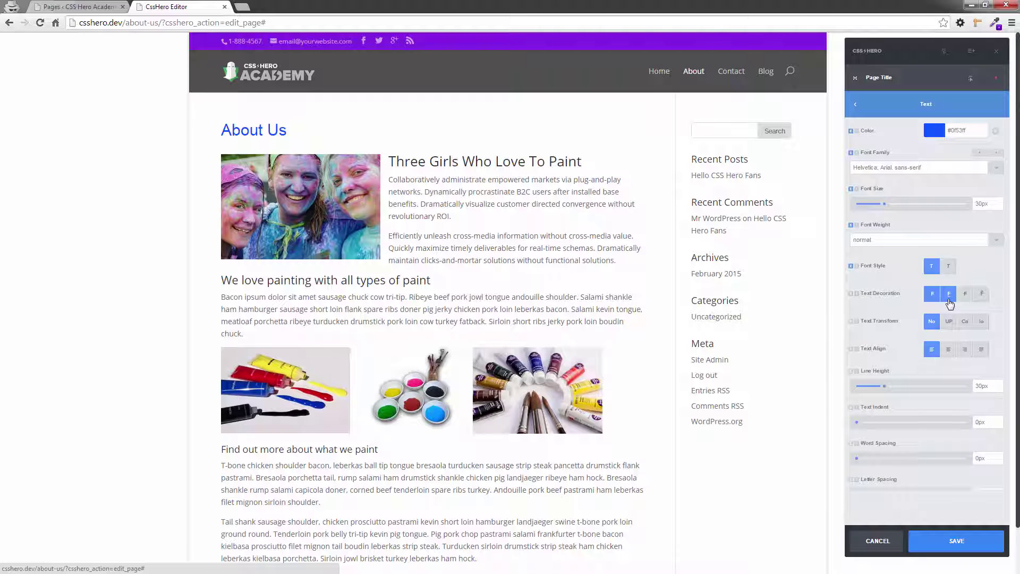
{"action": "left_click", "coordinate": [949, 295]}
{"action": "left_click", "coordinate": [965, 300]}
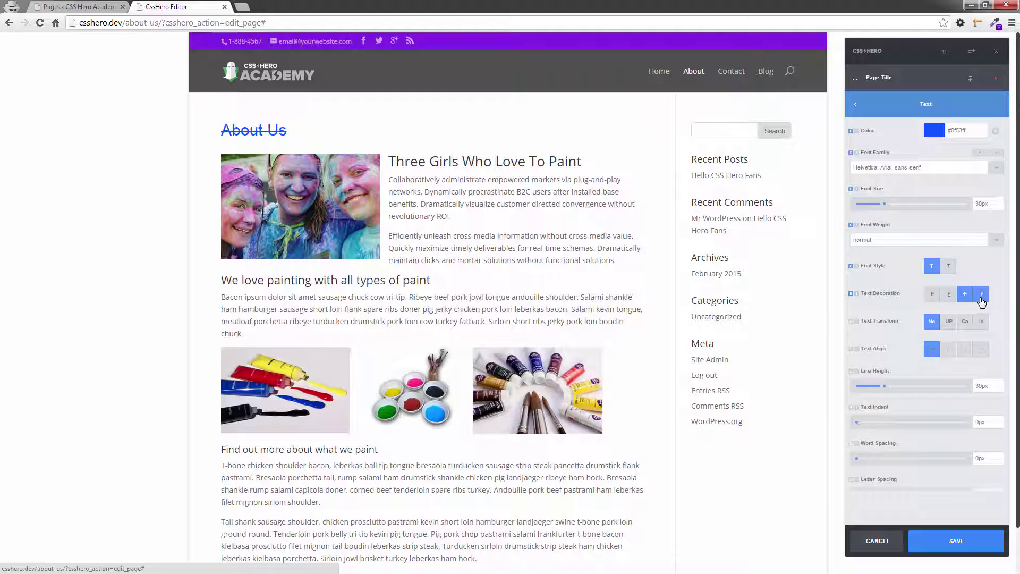
{"action": "left_click", "coordinate": [982, 300]}
{"action": "left_click", "coordinate": [932, 296]}
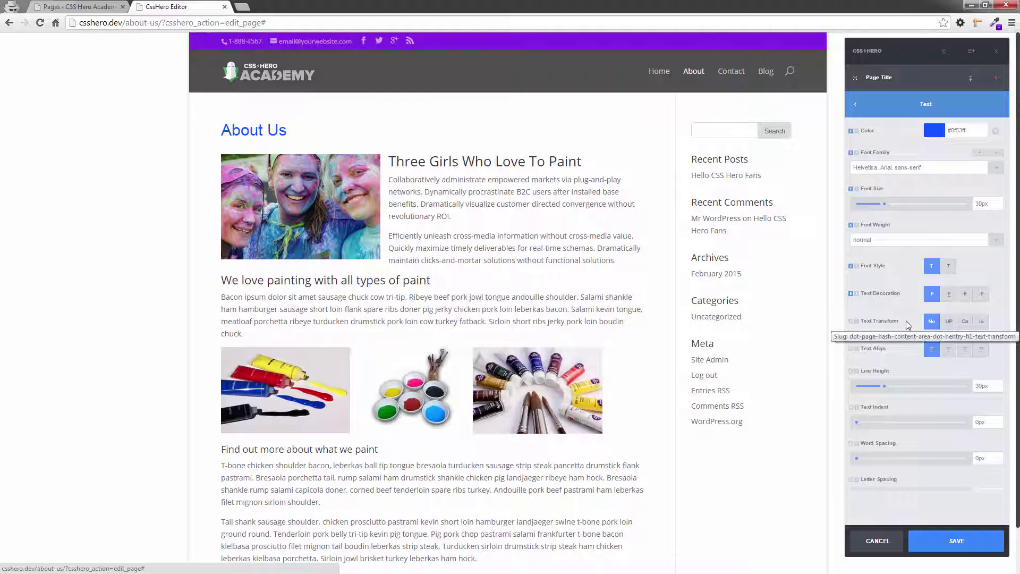
{"action": "left_click", "coordinate": [949, 322]}
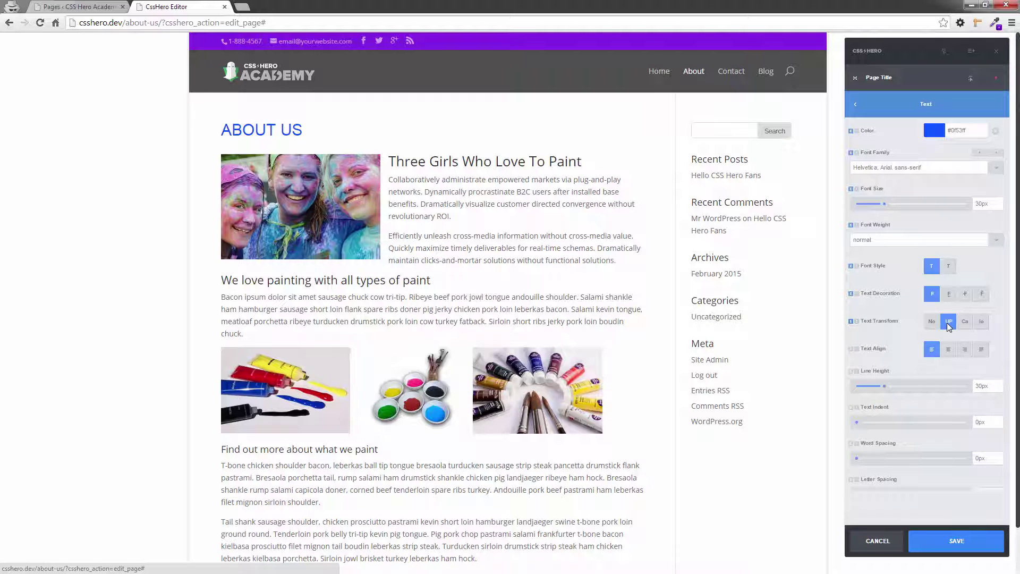
{"action": "left_click", "coordinate": [964, 324]}
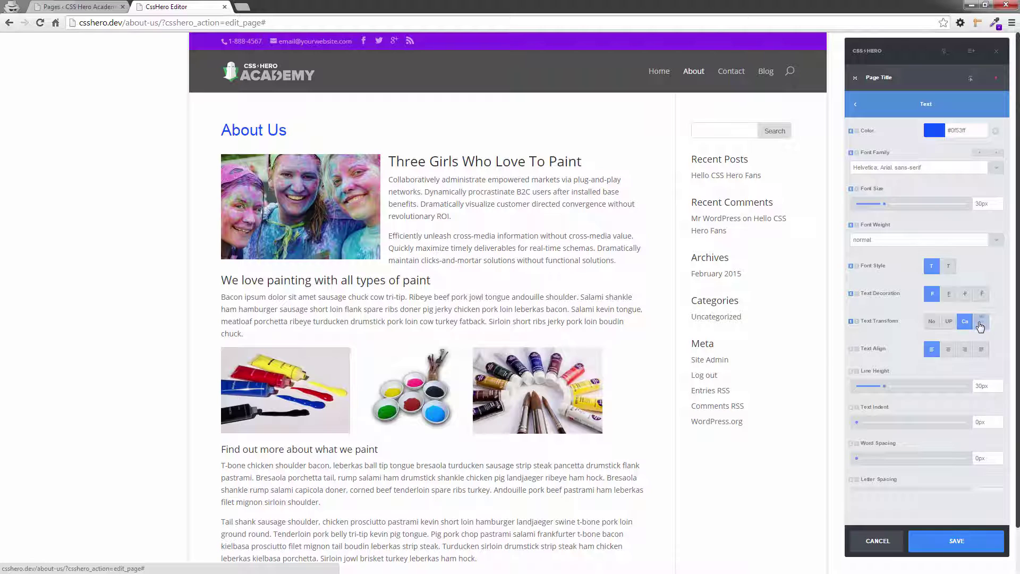
{"action": "left_click", "coordinate": [982, 322]}
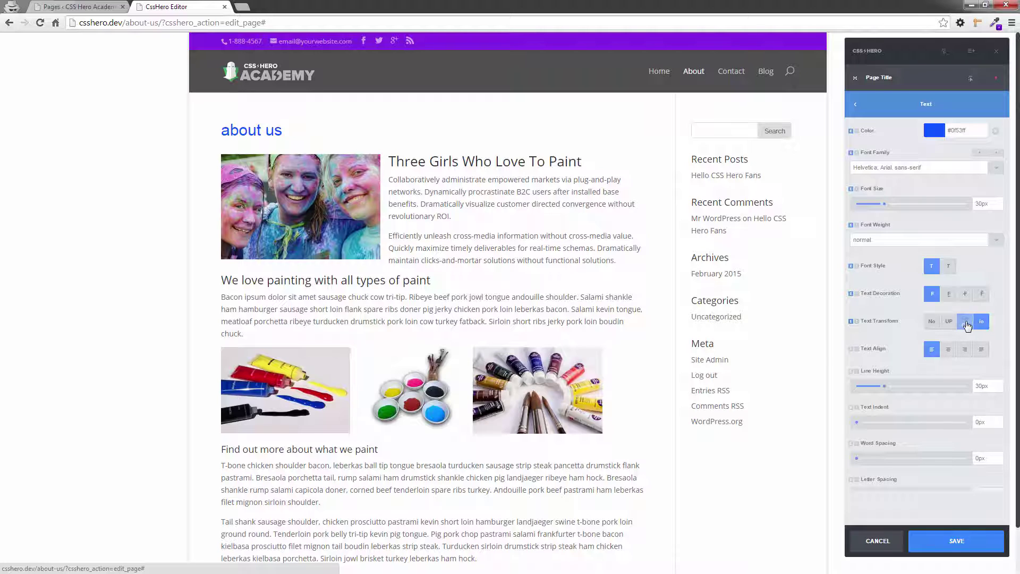
{"action": "left_click", "coordinate": [965, 323]}
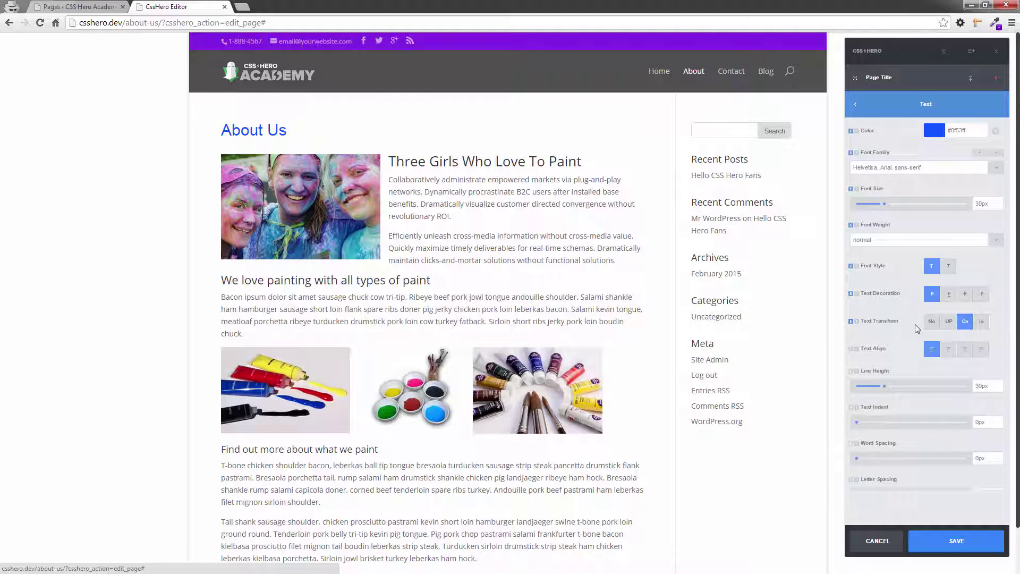
{"action": "left_click", "coordinate": [930, 323]}
{"action": "left_click", "coordinate": [949, 356]}
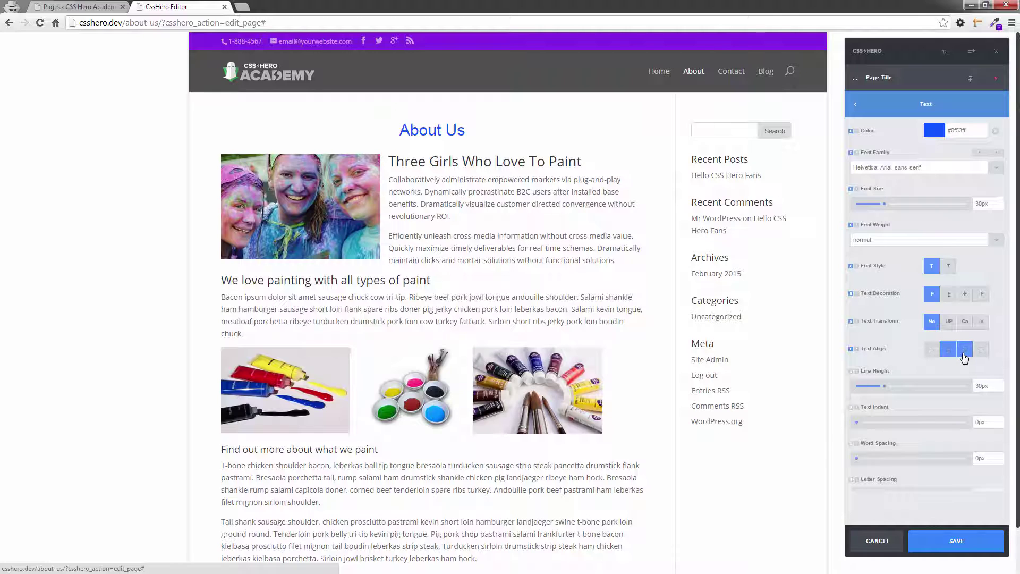
{"action": "left_click", "coordinate": [965, 355]}
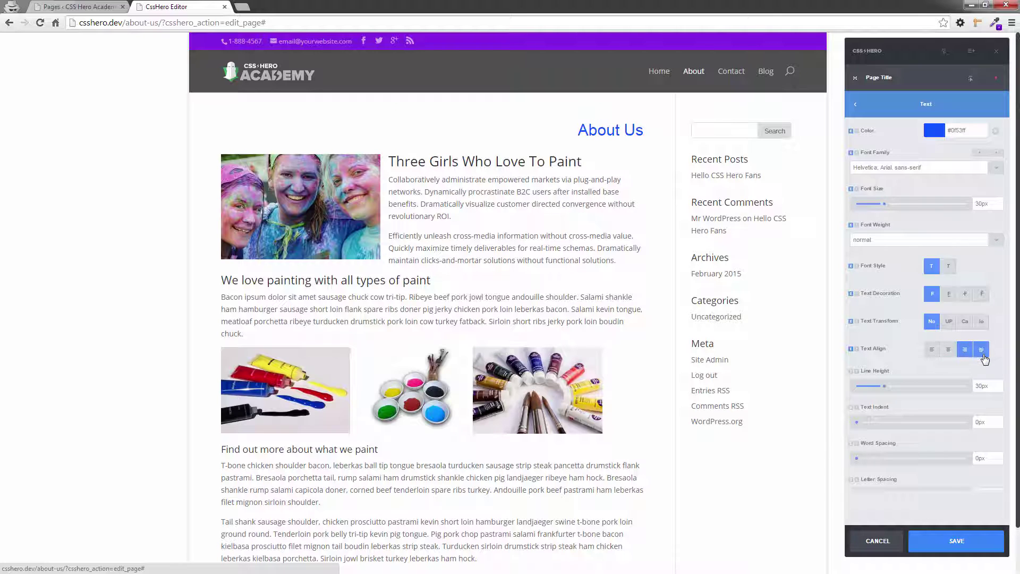
{"action": "left_click", "coordinate": [984, 359]}
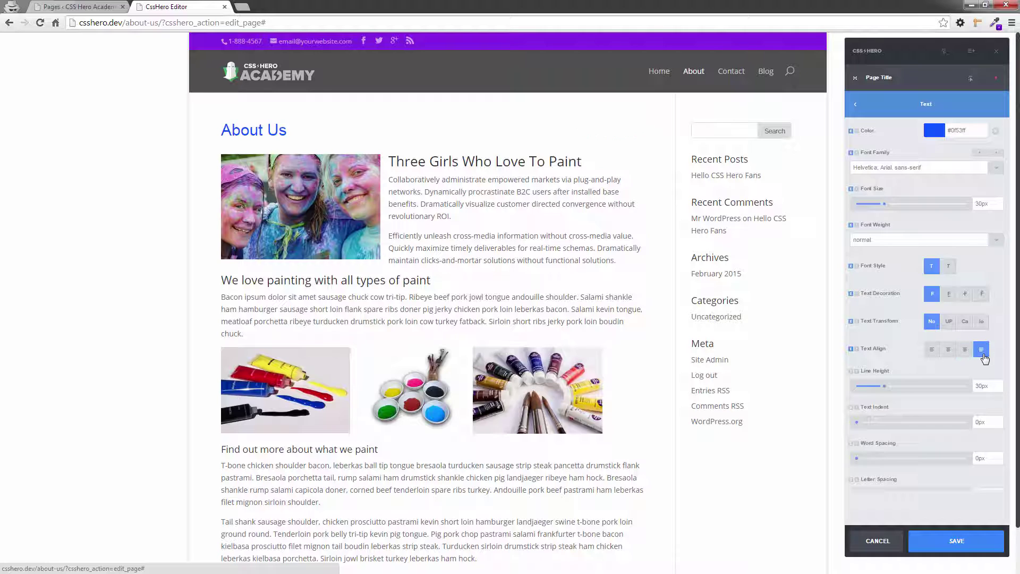
{"action": "left_click", "coordinate": [932, 351]}
{"action": "mouse_move", "coordinate": [856, 422]}
{"action": "left_mouse_down"}
{"action": "mouse_move", "coordinate": [930, 425]}
{"action": "mouse_move", "coordinate": [848, 429]}
{"action": "left_mouse_up"}
{"action": "mouse_move", "coordinate": [857, 460]}
{"action": "left_mouse_down"}
{"action": "mouse_move", "coordinate": [926, 463]}
{"action": "mouse_move", "coordinate": [851, 467]}
{"action": "left_mouse_up"}
{"action": "scroll", "coordinate": [983, 329], "scroll_direction": "down", "scroll_amount": 3}
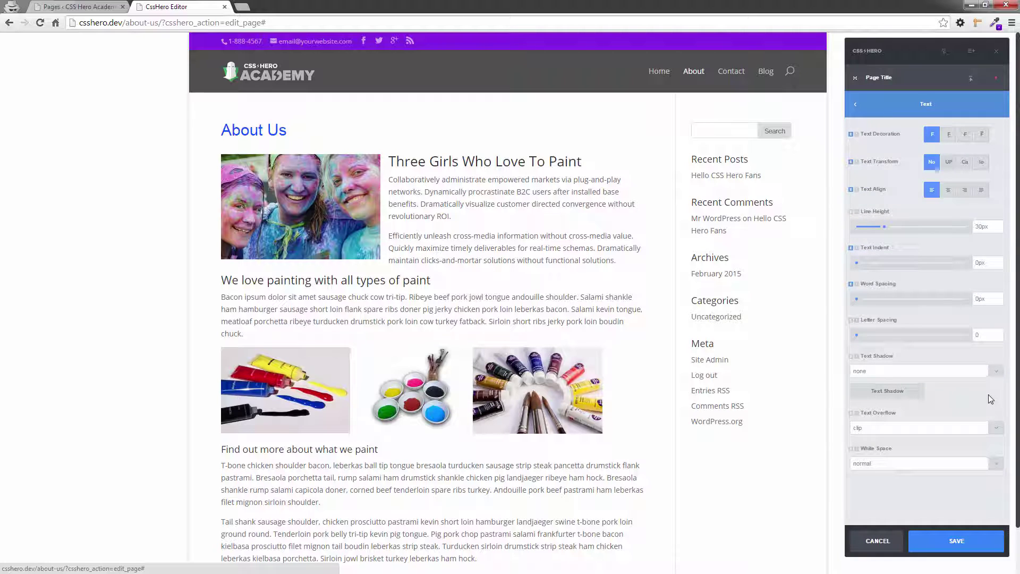
{"action": "scroll", "coordinate": [988, 395], "scroll_direction": "down", "scroll_amount": 1}
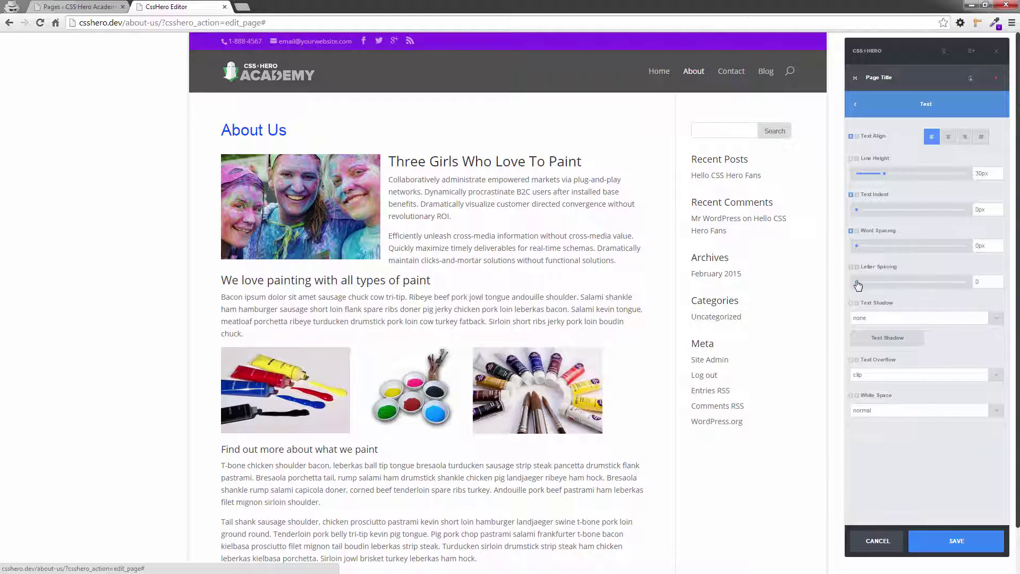
{"action": "mouse_move", "coordinate": [858, 285]}
{"action": "left_mouse_down"}
{"action": "mouse_move", "coordinate": [886, 287]}
{"action": "mouse_move", "coordinate": [860, 288]}
{"action": "left_mouse_up"}
{"action": "left_click", "coordinate": [999, 322]}
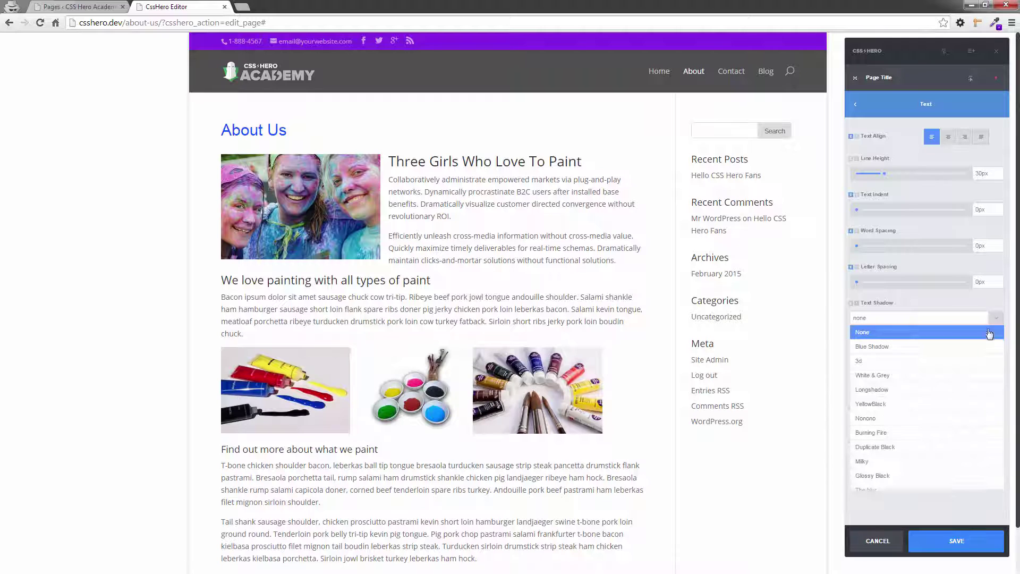
{"action": "scroll", "coordinate": [967, 405], "scroll_direction": "down", "scroll_amount": 3}
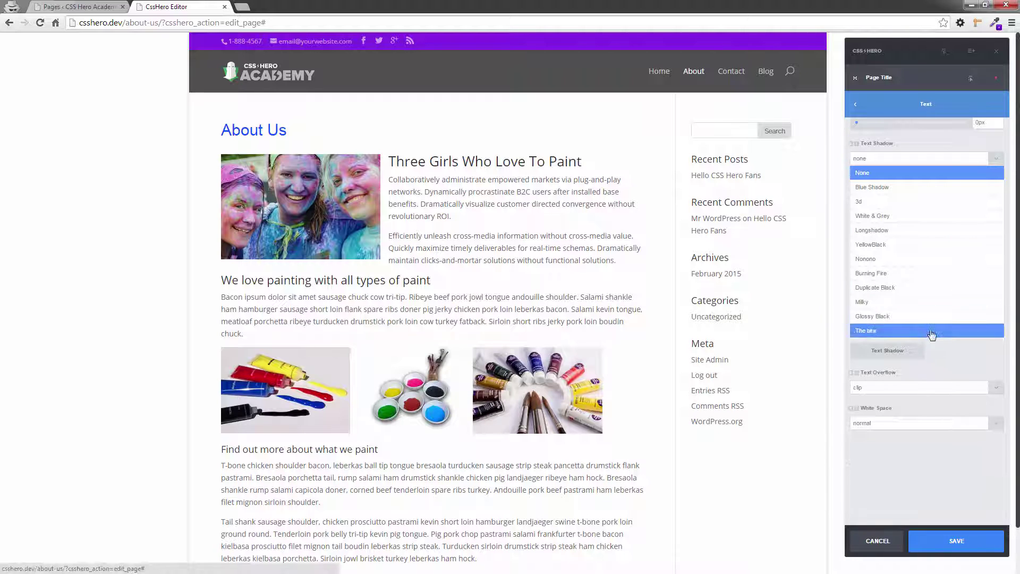
{"action": "scroll", "coordinate": [931, 325], "scroll_direction": "up", "scroll_amount": 2}
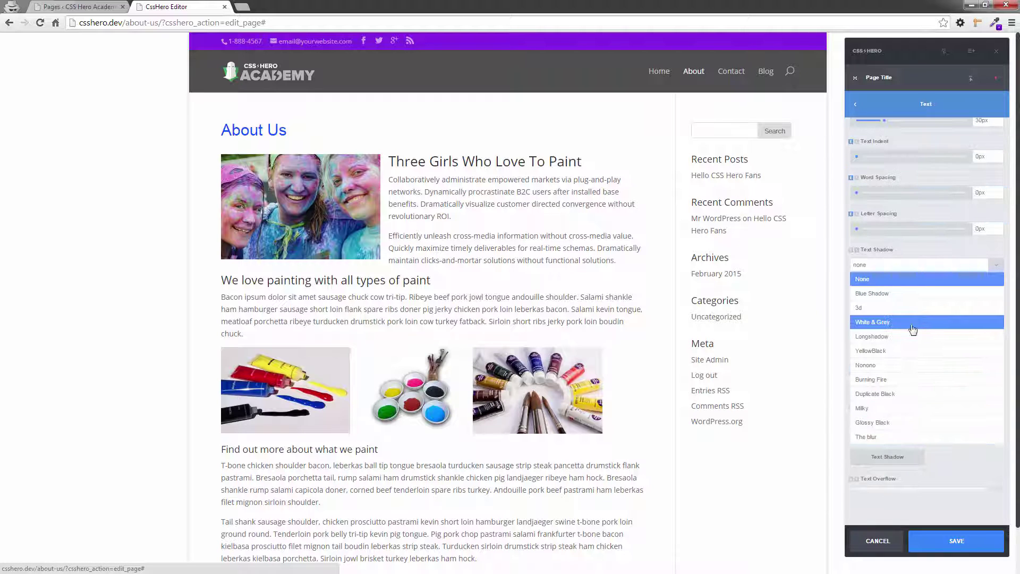
{"action": "left_click", "coordinate": [881, 310]}
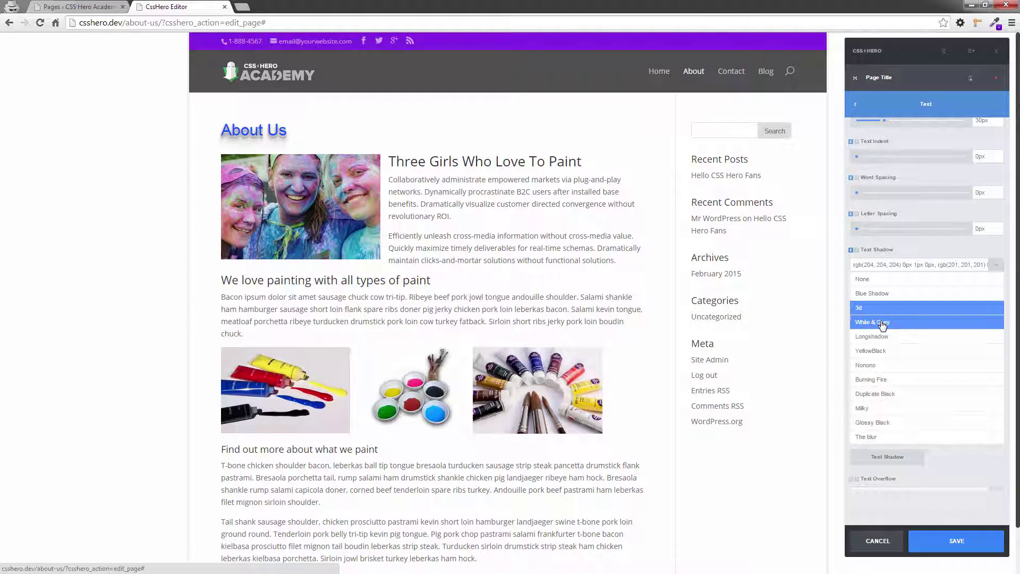
{"action": "left_click", "coordinate": [883, 324]}
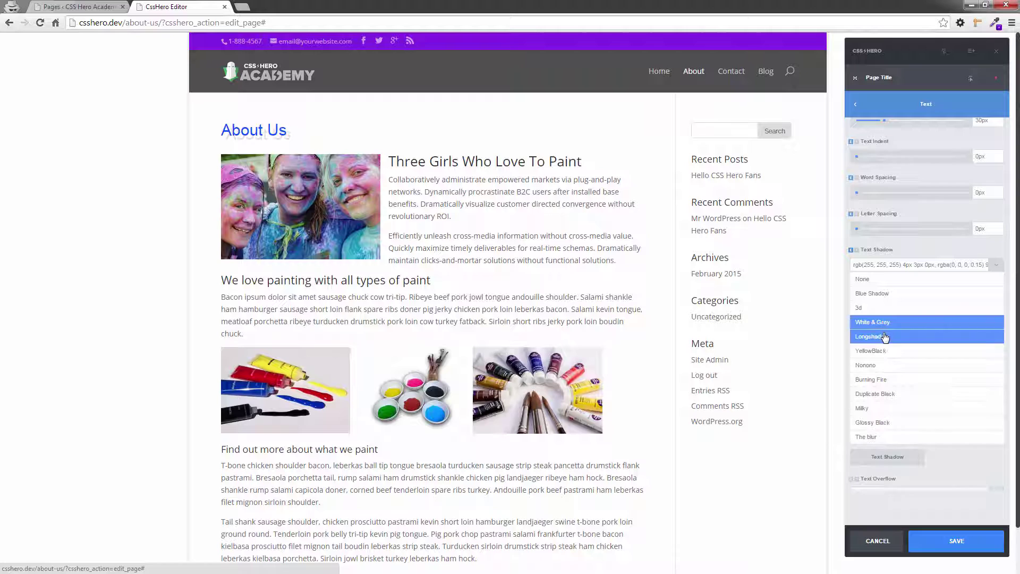
{"action": "left_click", "coordinate": [885, 336]}
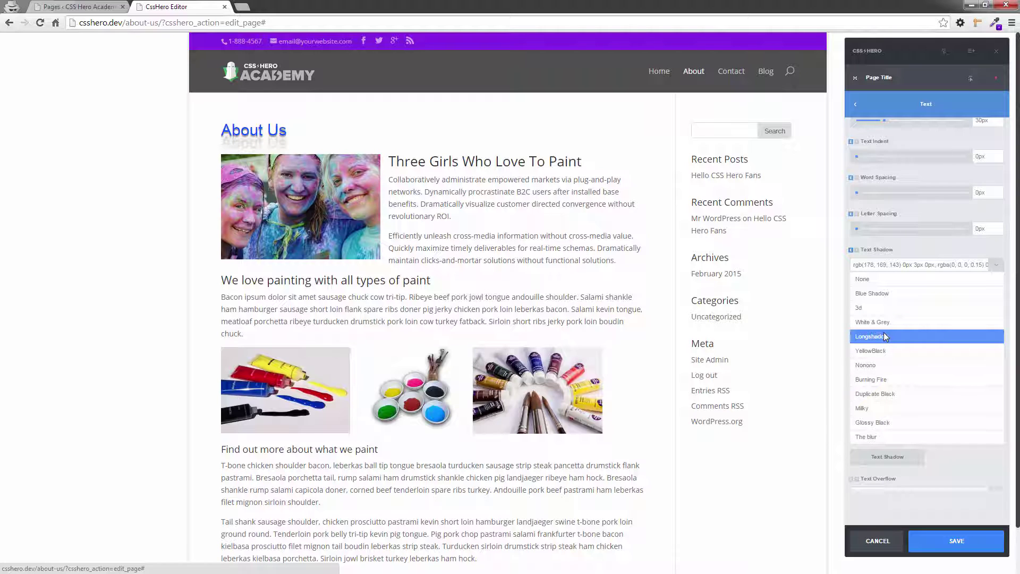
{"action": "left_click", "coordinate": [918, 281]}
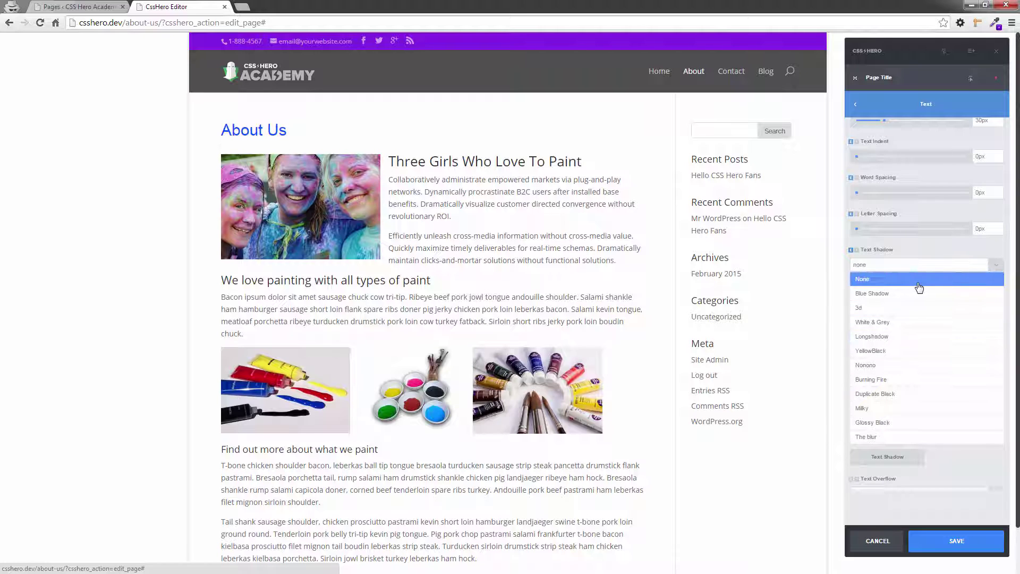
{"action": "left_click", "coordinate": [1000, 271]}
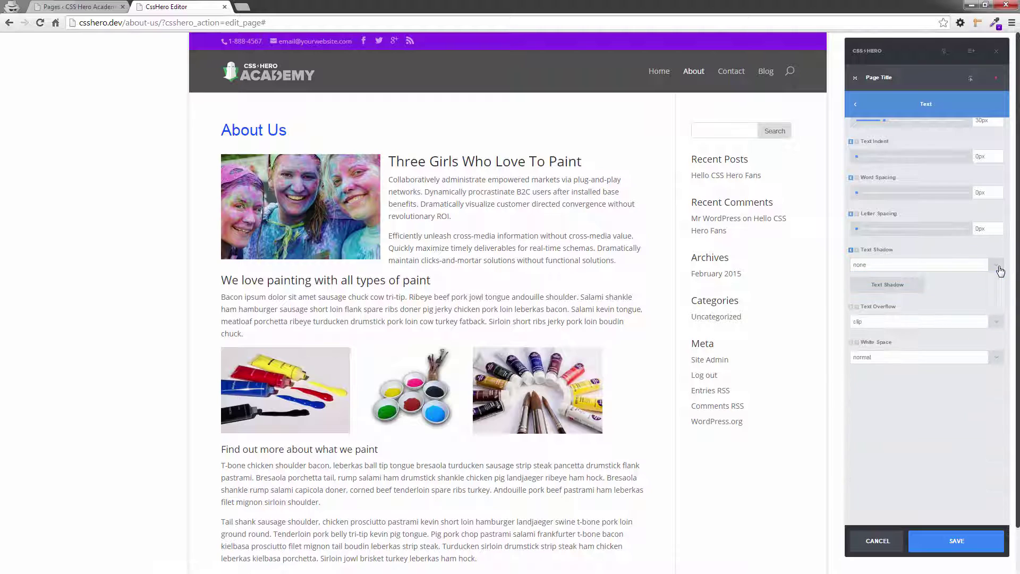
Step: Add a 5px 5px 6px text shadow in grey #727272 to the About Us title
{"action": "left_click", "coordinate": [901, 287]}
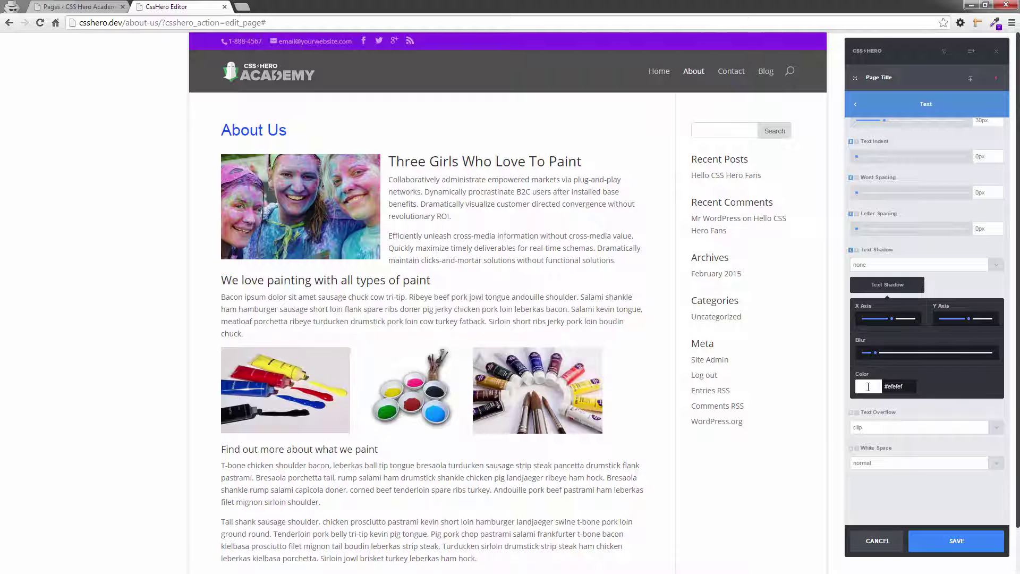
{"action": "left_click", "coordinate": [869, 386]}
{"action": "left_click_drag", "start_coordinate": [862, 428], "coordinate": [859, 441]}
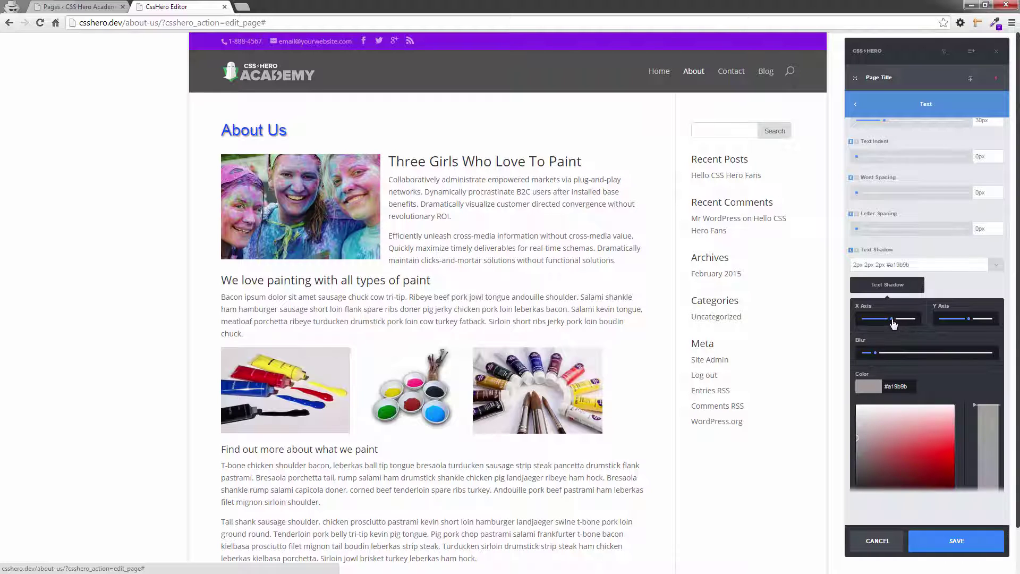
{"action": "left_click_drag", "start_coordinate": [893, 323], "coordinate": [902, 323]}
{"action": "left_click_drag", "start_coordinate": [969, 320], "coordinate": [979, 320]}
{"action": "left_click_drag", "start_coordinate": [881, 356], "coordinate": [905, 348]}
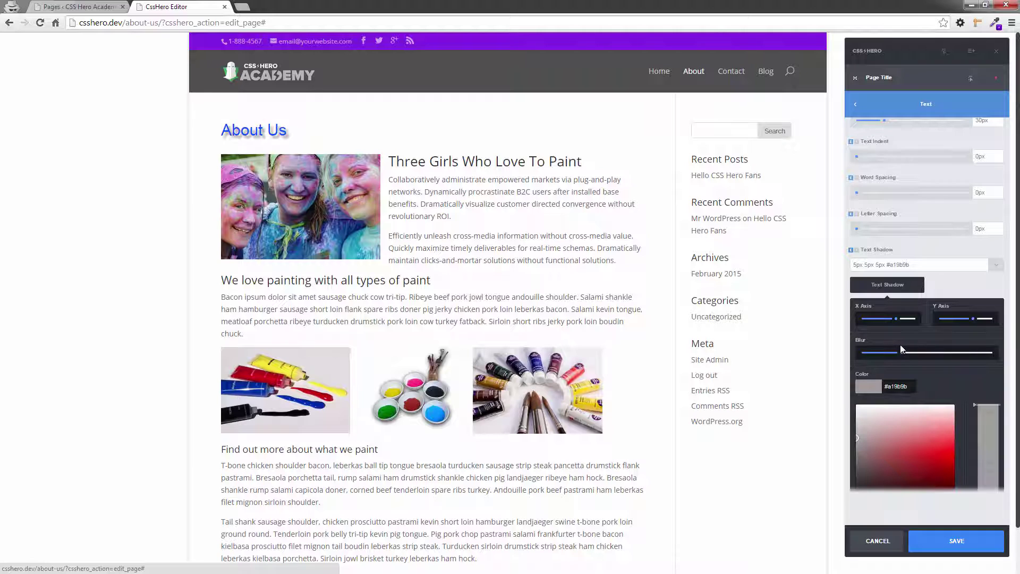
{"action": "left_click", "coordinate": [900, 346]}
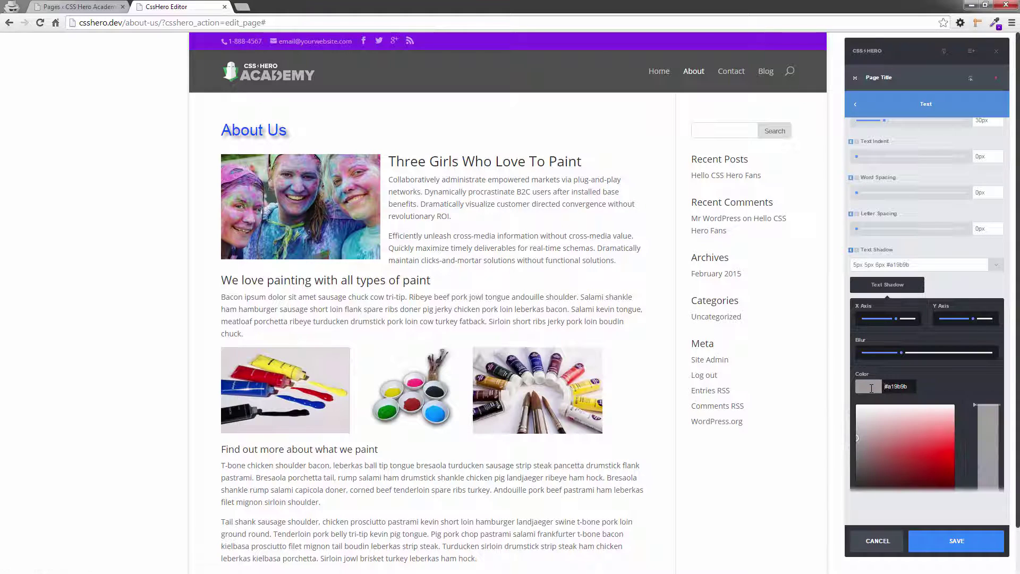
{"action": "mouse_move", "coordinate": [864, 466]}
{"action": "left_mouse_down"}
{"action": "mouse_move", "coordinate": [858, 489]}
{"action": "mouse_move", "coordinate": [860, 426]}
{"action": "left_mouse_up"}
{"action": "left_click", "coordinate": [857, 476]}
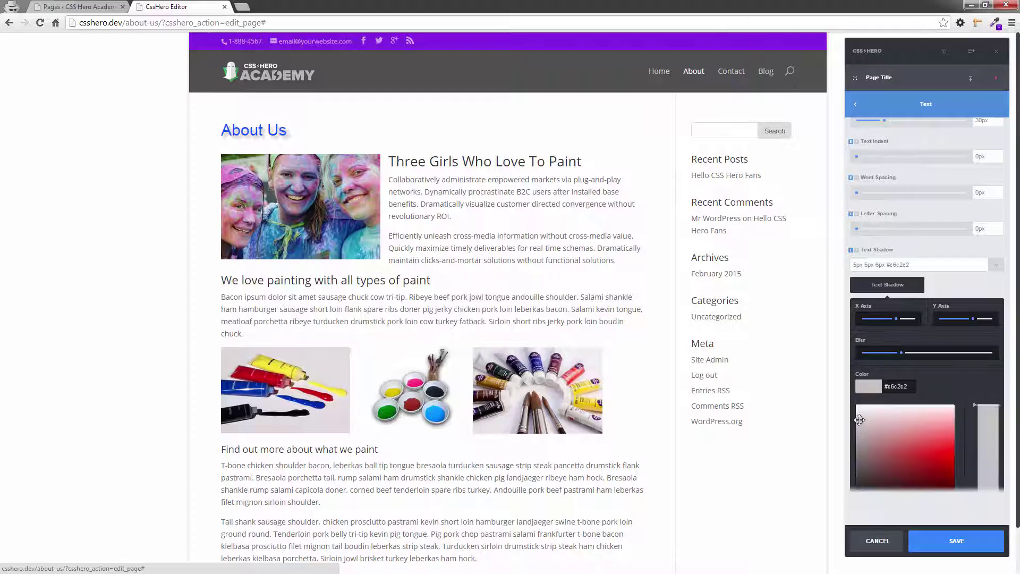
{"action": "left_click_drag", "start_coordinate": [859, 419], "coordinate": [854, 459]}
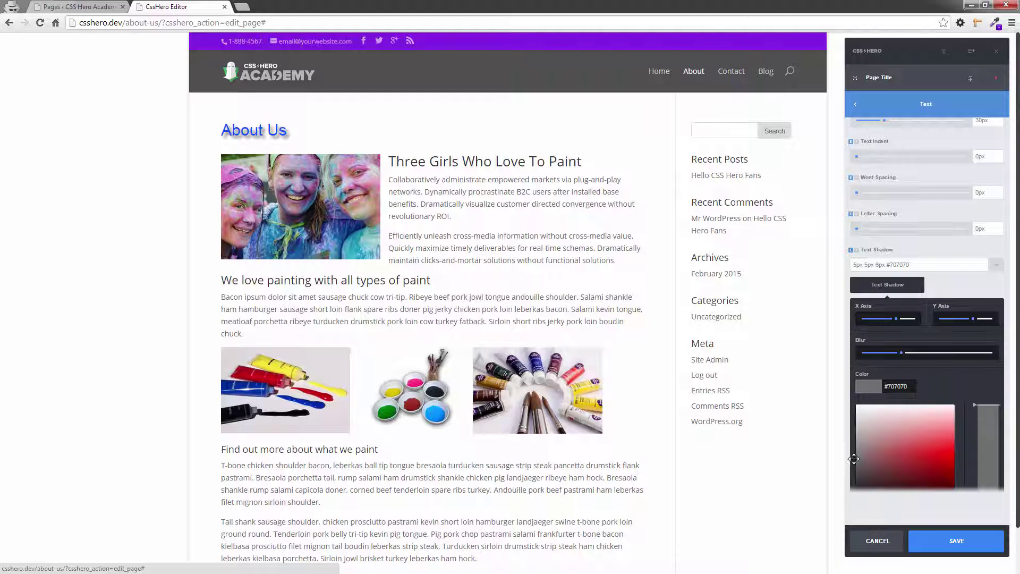
{"action": "left_click", "coordinate": [900, 288]}
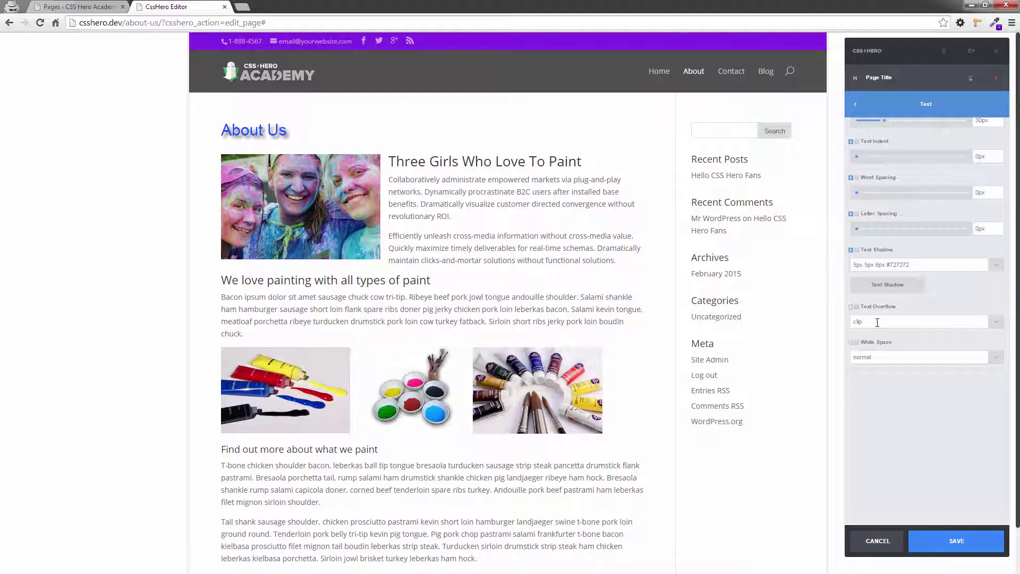
Step: Set the title's text overflow to clip after trying ellipsis
{"action": "left_click", "coordinate": [997, 323]}
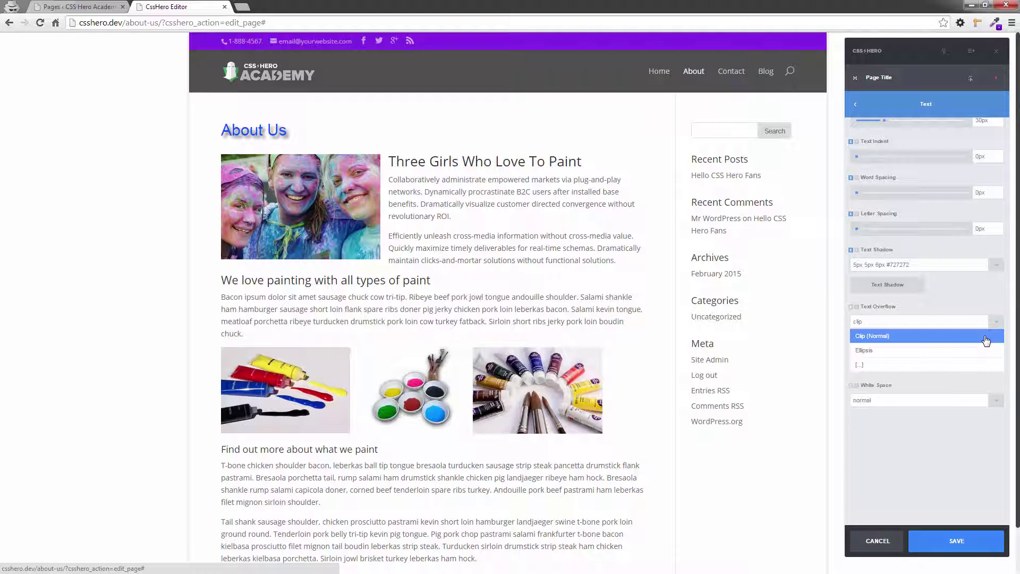
{"action": "left_click", "coordinate": [974, 367]}
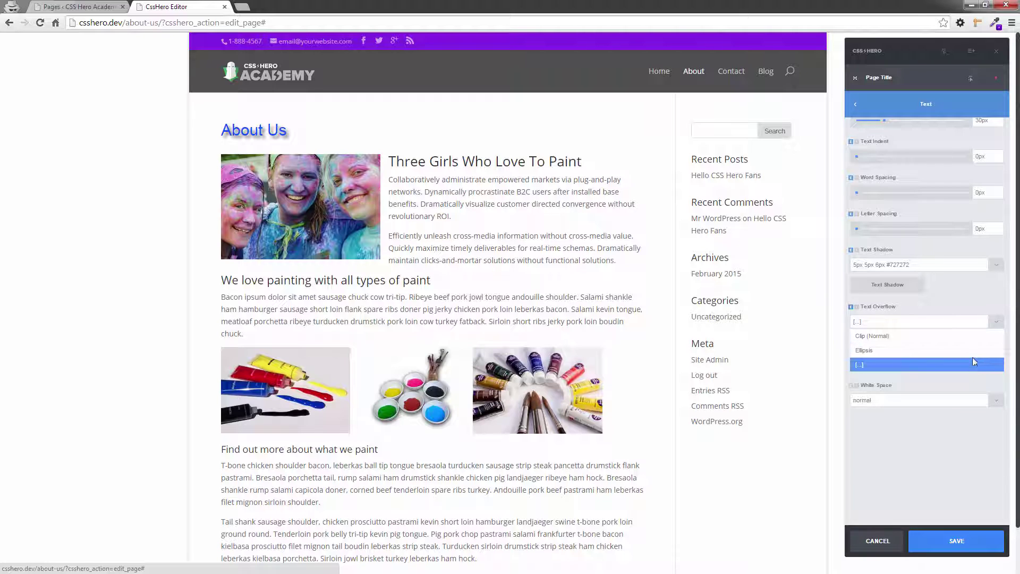
{"action": "left_click", "coordinate": [972, 350]}
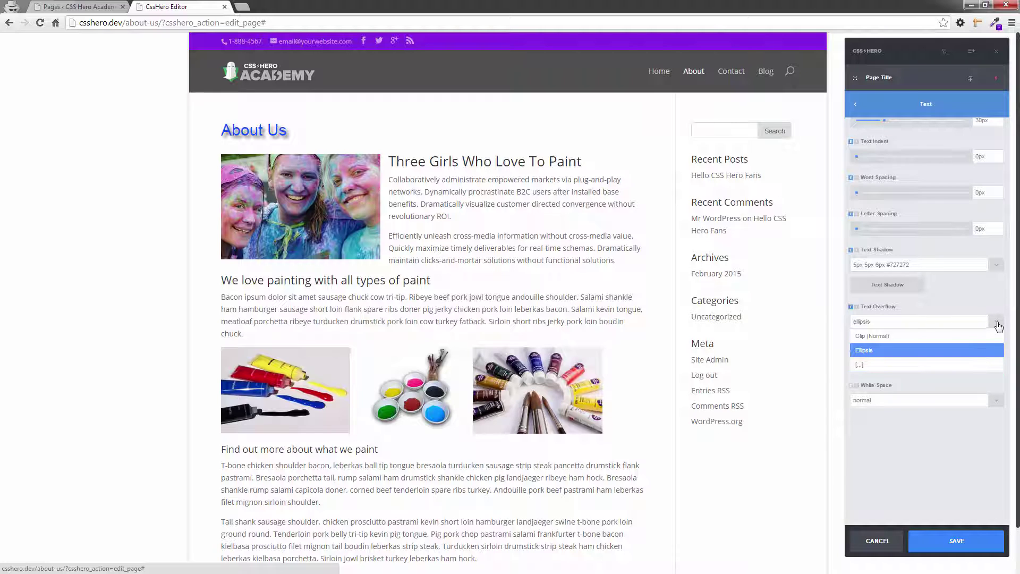
{"action": "left_click", "coordinate": [998, 325]}
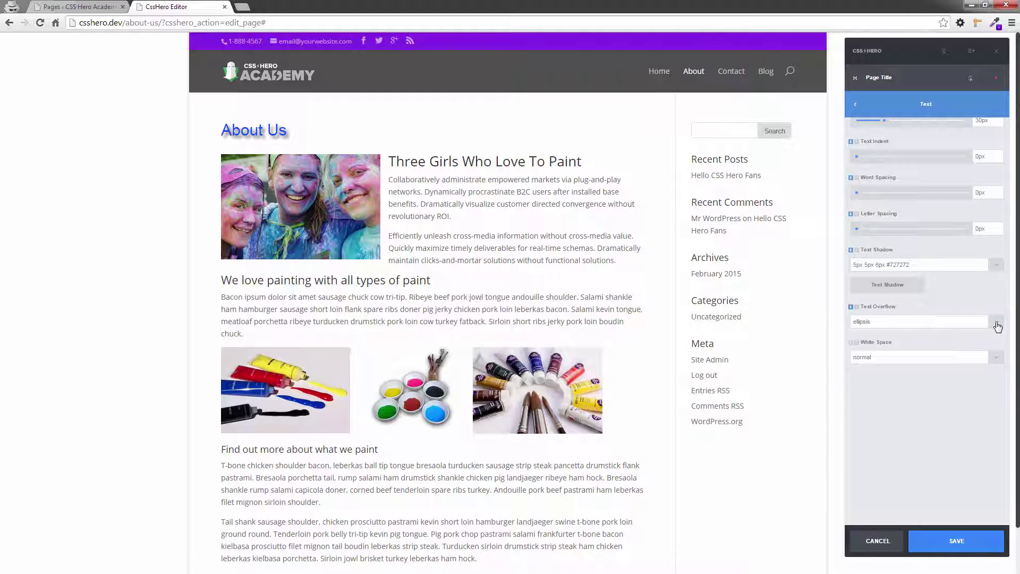
{"action": "left_click", "coordinate": [998, 326]}
{"action": "left_click", "coordinate": [903, 340]}
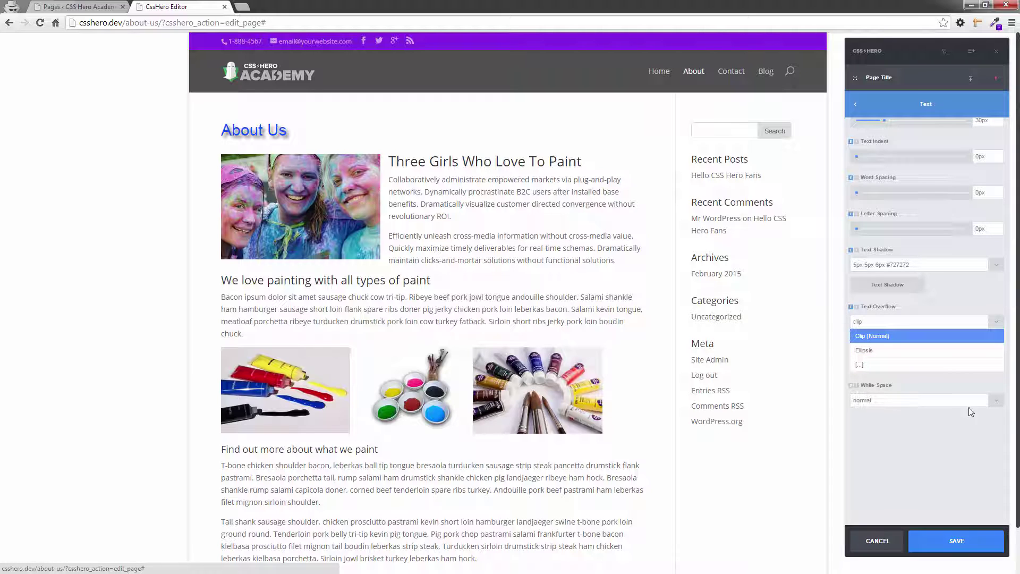
Step: Keep the title's white space at normal after previewing nowrap
{"action": "left_click", "coordinate": [996, 401]}
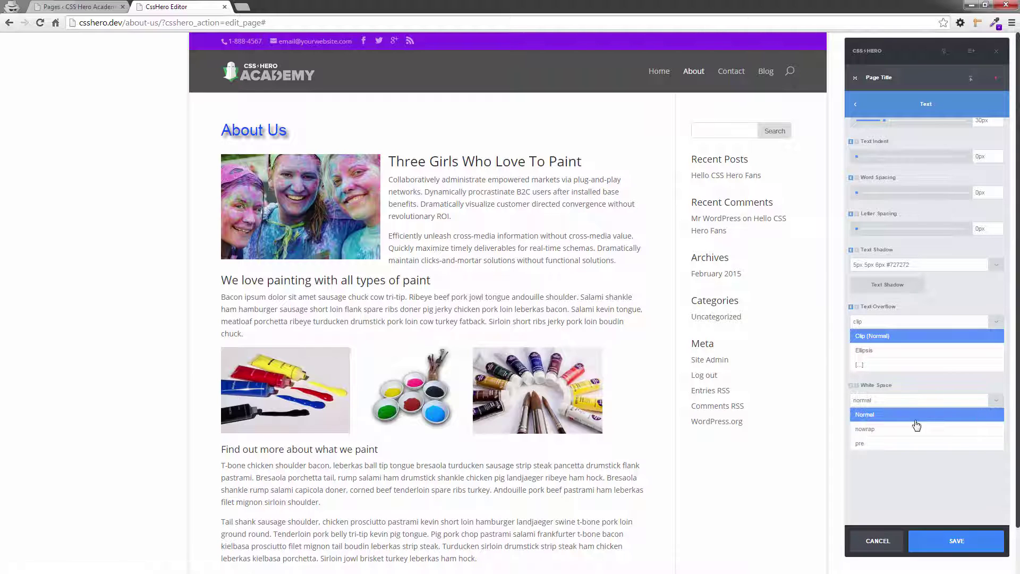
{"action": "left_click", "coordinate": [885, 432]}
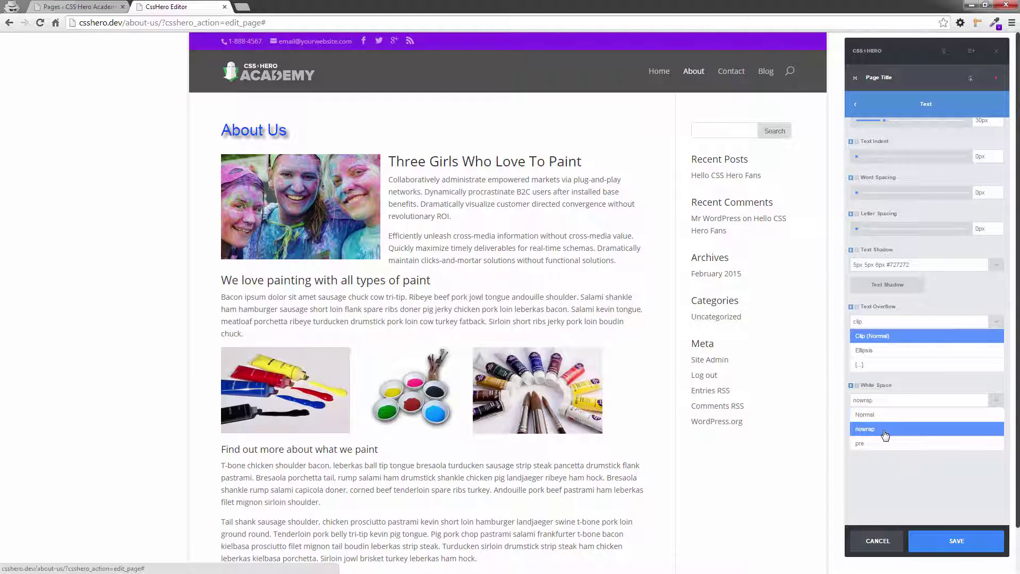
{"action": "left_click", "coordinate": [979, 414]}
{"action": "left_click", "coordinate": [997, 401]}
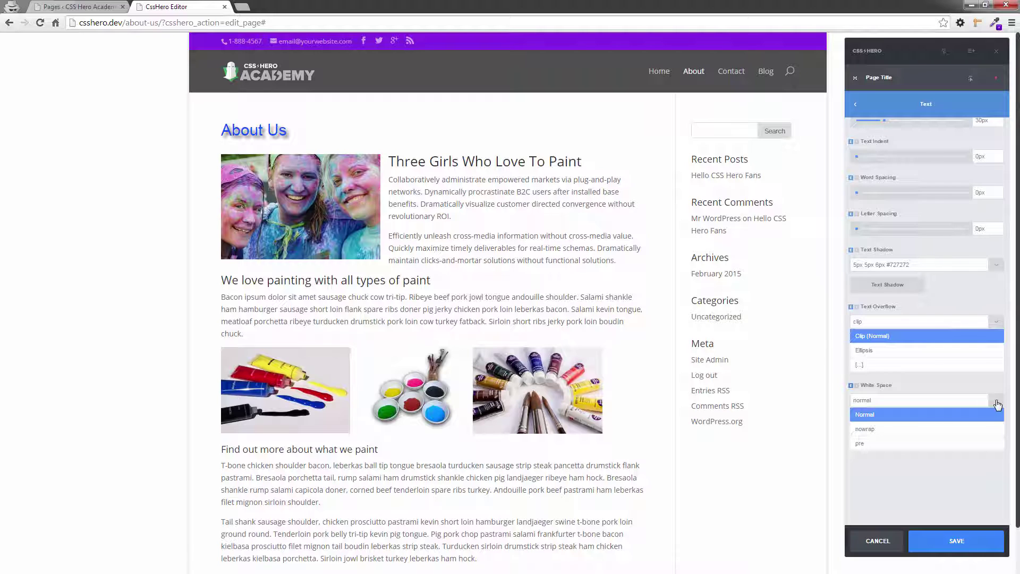
{"action": "left_click", "coordinate": [998, 405]}
{"action": "left_click", "coordinate": [997, 322]}
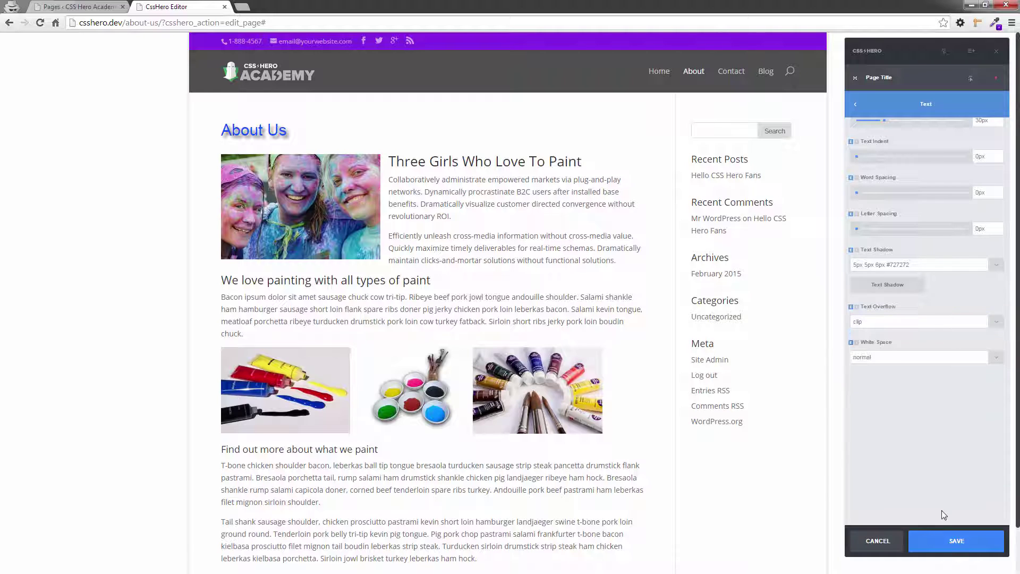
Step: Cancel the title edits and select the Recent Posts heading as the Sidebar Text Widget h4
{"action": "left_click", "coordinate": [892, 540]}
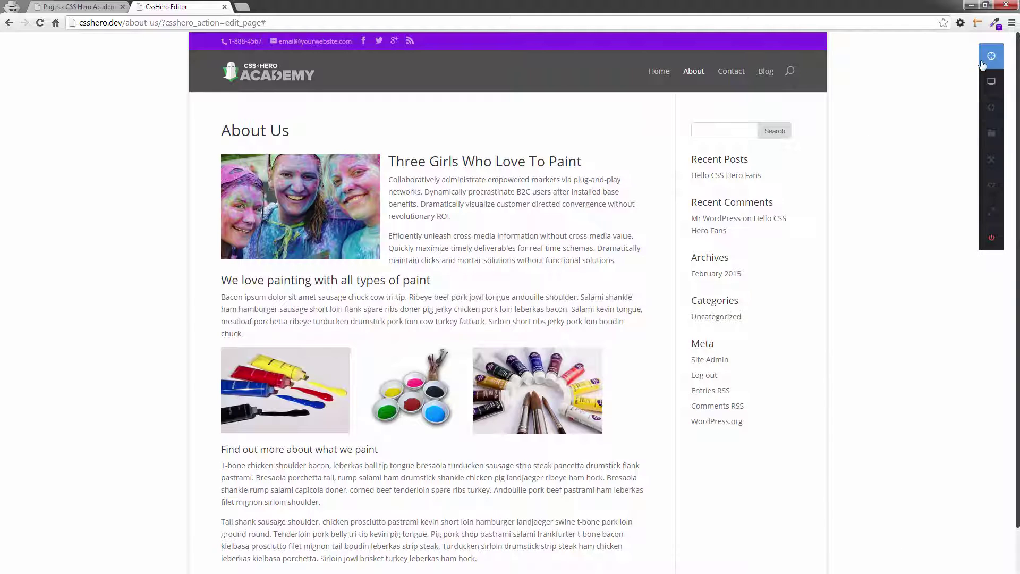
{"action": "left_click", "coordinate": [991, 56]}
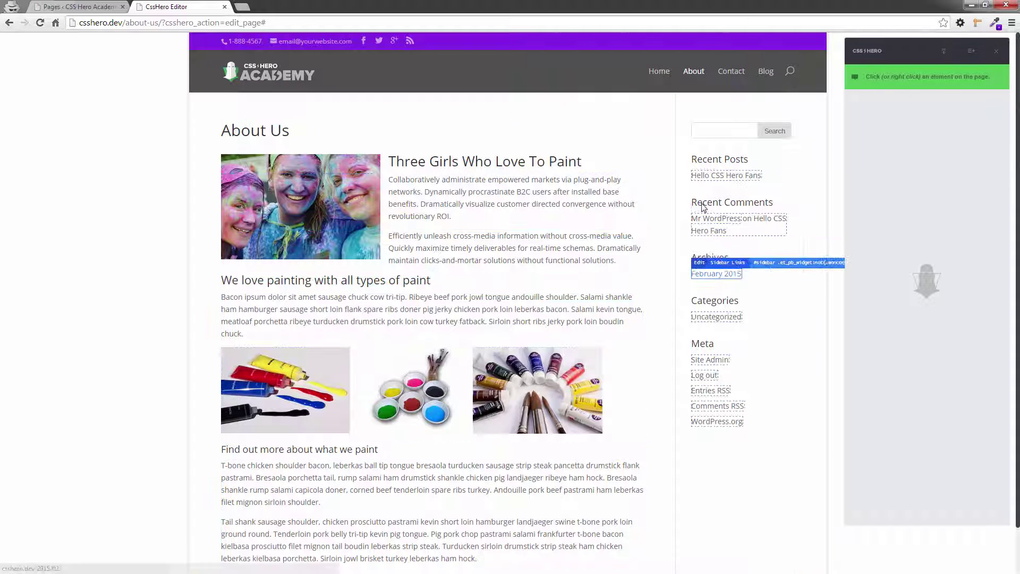
{"action": "left_click", "coordinate": [714, 158]}
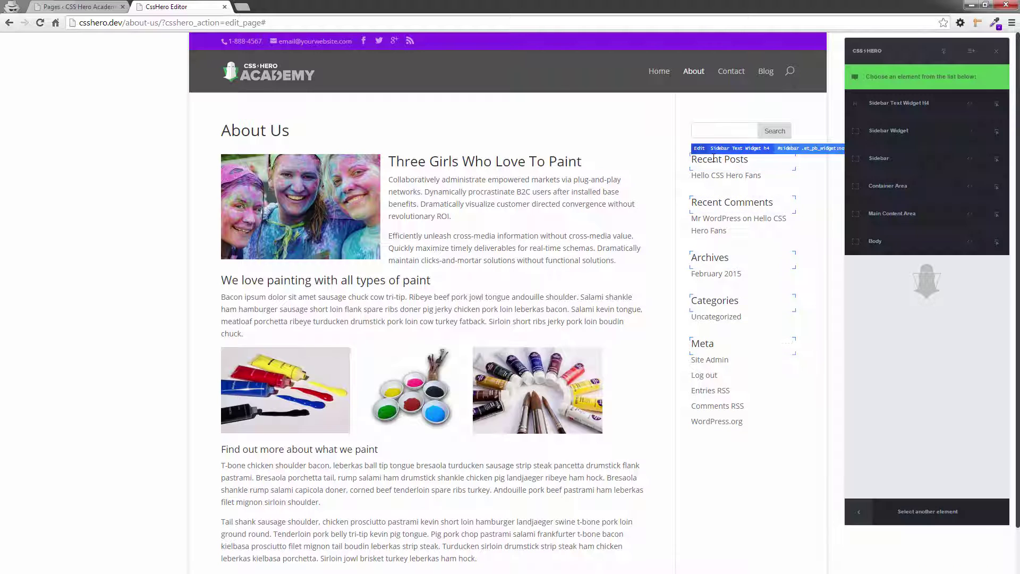
{"action": "left_click", "coordinate": [902, 107]}
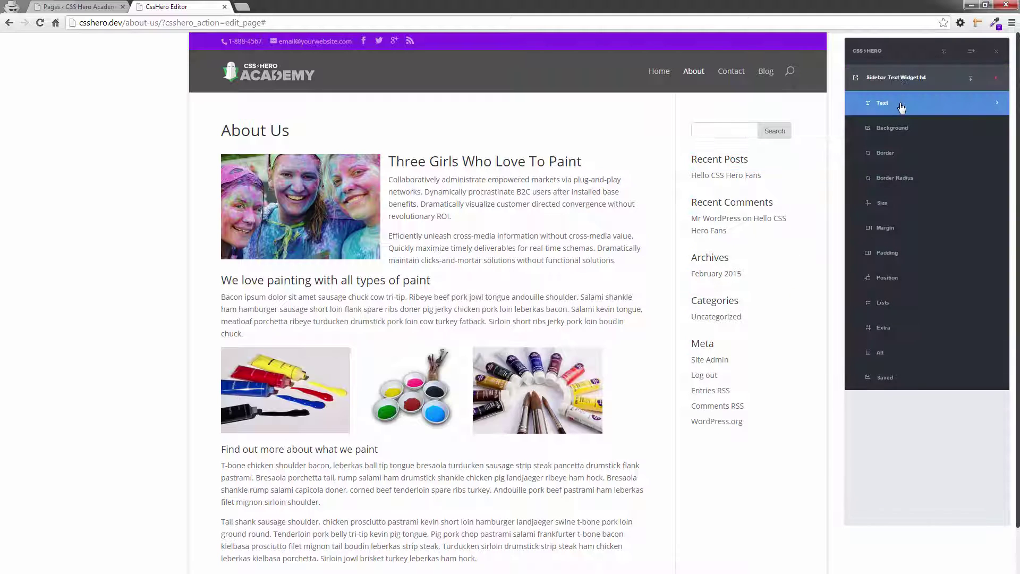
{"action": "left_click", "coordinate": [902, 106]}
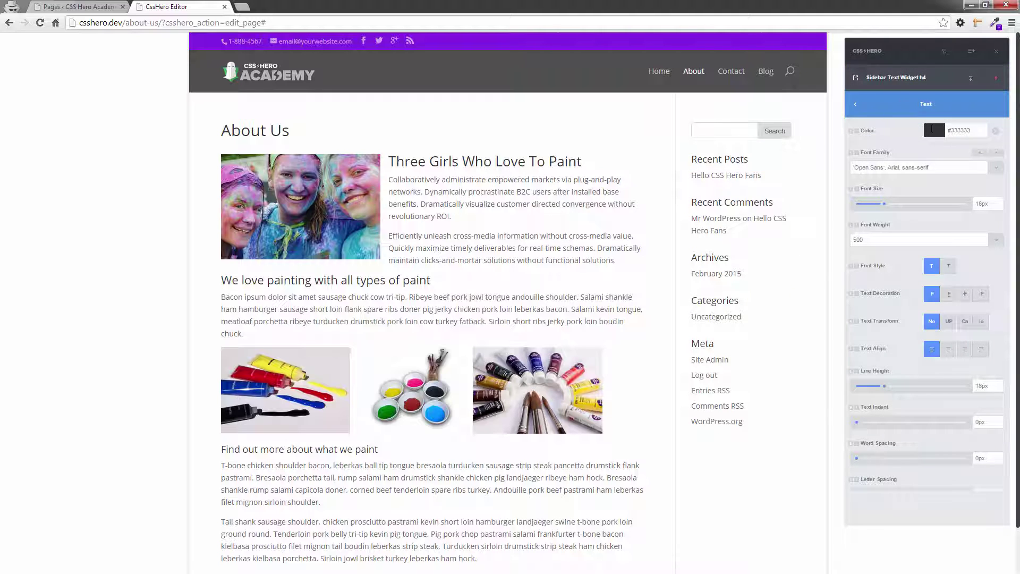
Step: Style the sidebar widget titles red, enlarged from 18px to 20px, and italic
{"action": "left_click", "coordinate": [934, 130]}
{"action": "left_click", "coordinate": [939, 193]}
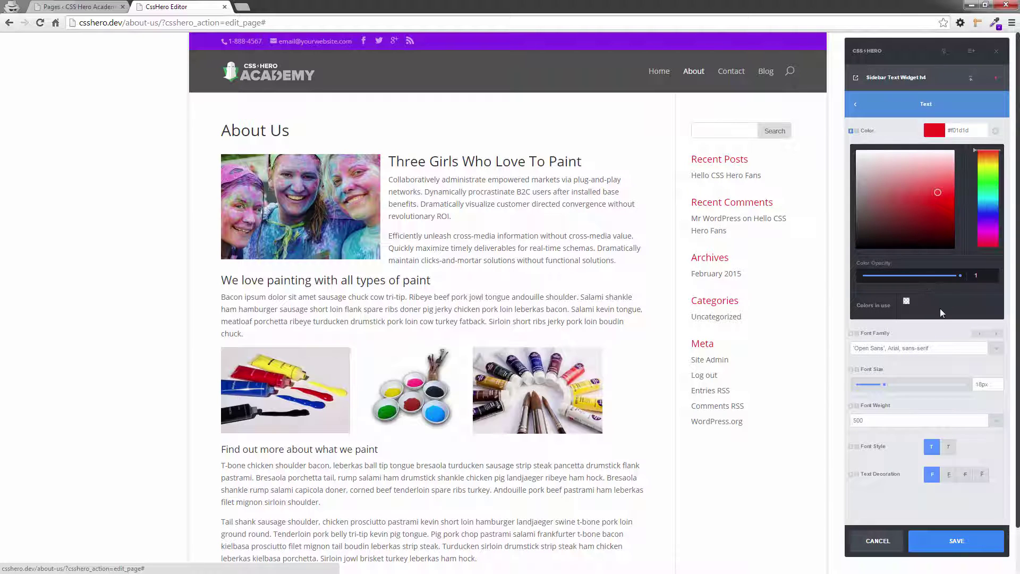
{"action": "left_click", "coordinate": [935, 130]}
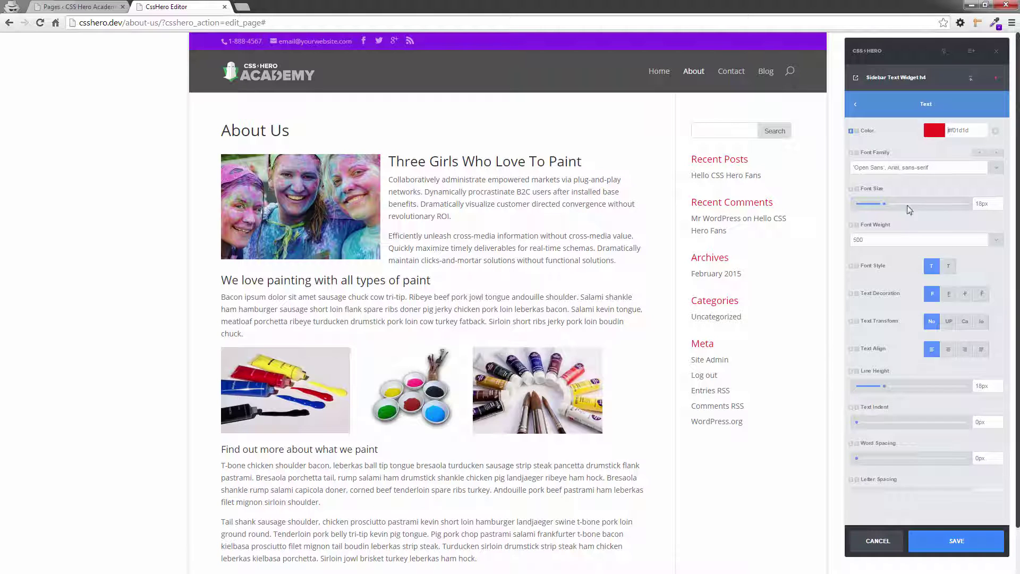
{"action": "left_click_drag", "start_coordinate": [885, 210], "coordinate": [888, 210]}
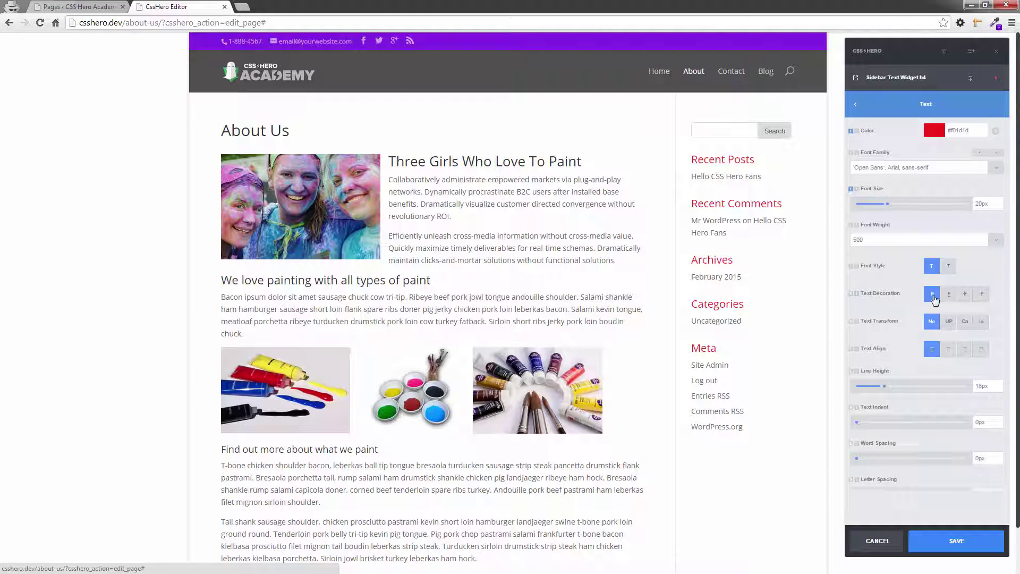
{"action": "left_click", "coordinate": [949, 270]}
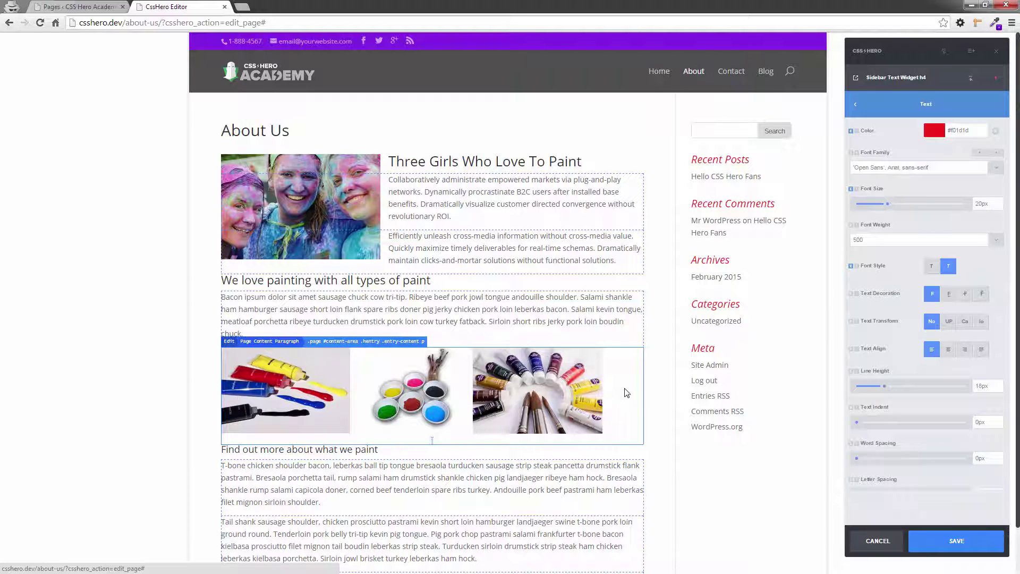
Step: Select the 'We love painting with all types of paint' heading as the Page Content H3 element
{"action": "left_click", "coordinate": [765, 70]}
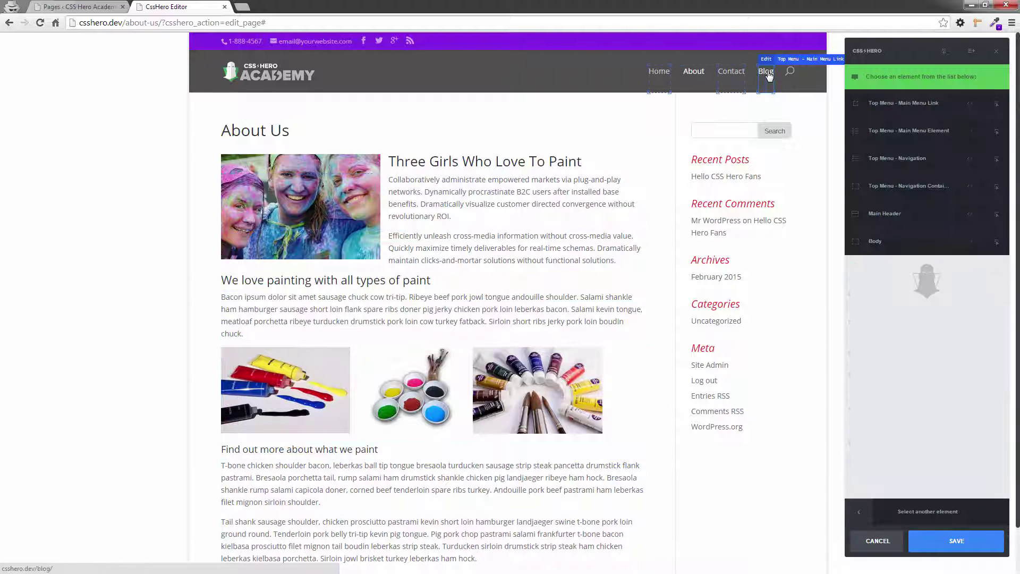
{"action": "left_click", "coordinate": [376, 277]}
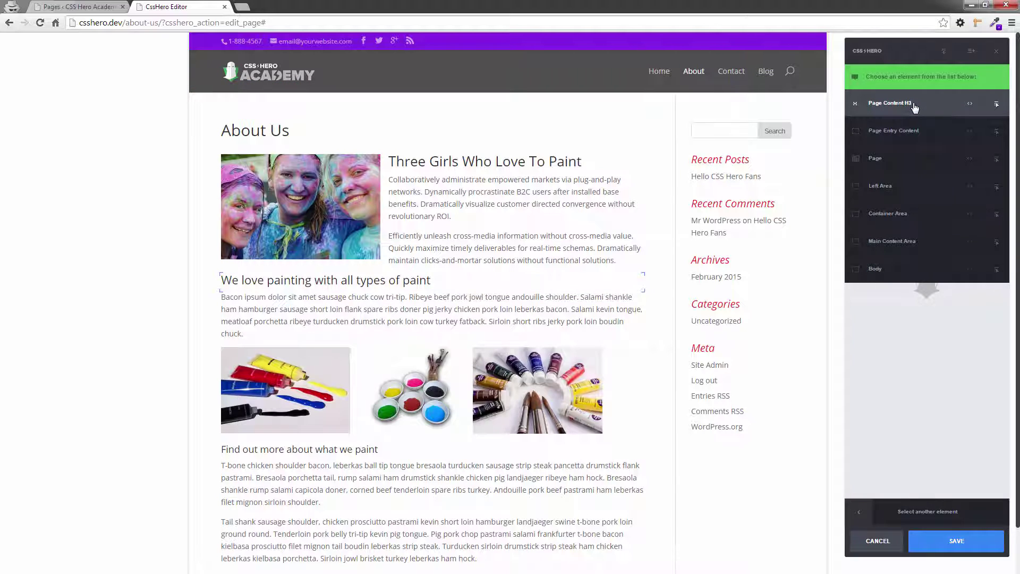
{"action": "left_click", "coordinate": [914, 108]}
{"action": "left_click", "coordinate": [914, 107]}
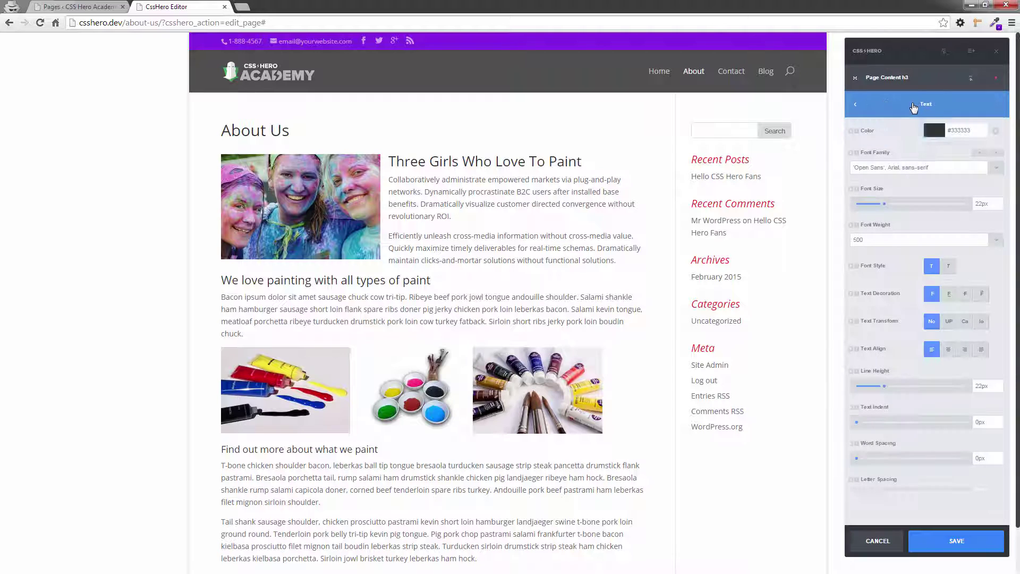
Step: Colour the heading dark green #008000 using the system colour dialog
{"action": "left_click", "coordinate": [941, 131]}
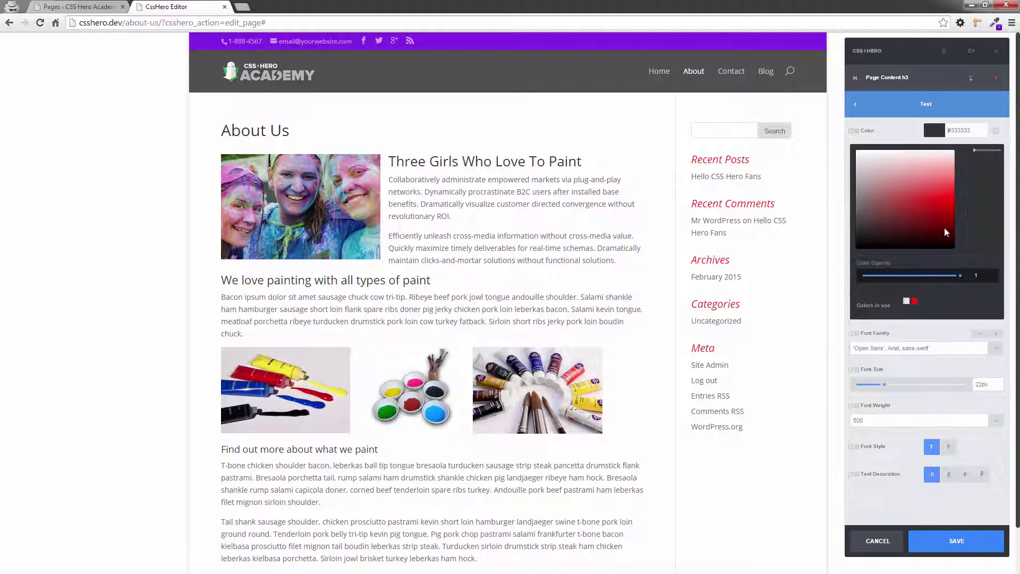
{"action": "left_click", "coordinate": [996, 131]}
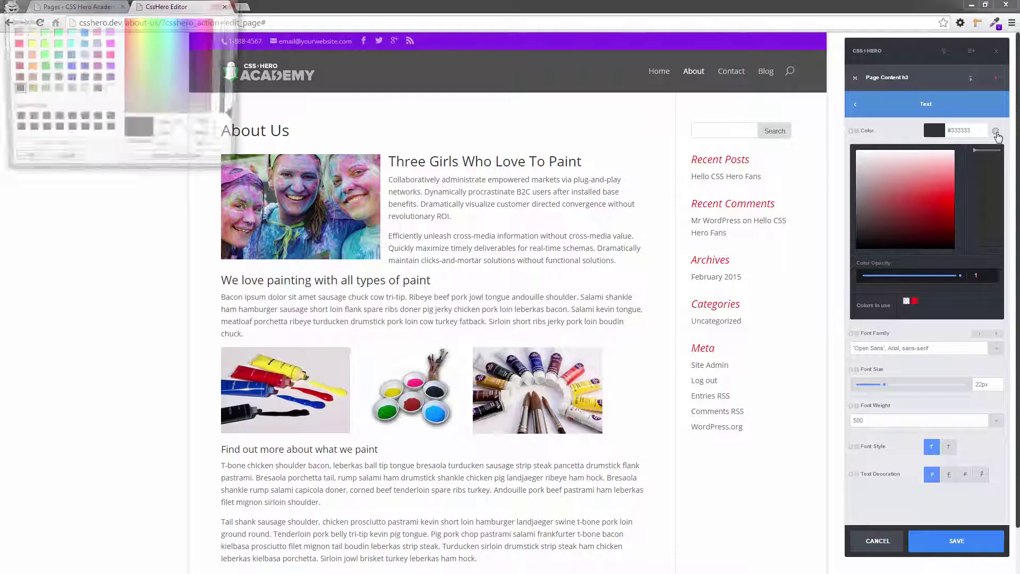
{"action": "left_click_drag", "start_coordinate": [147, 7], "coordinate": [270, 214]}
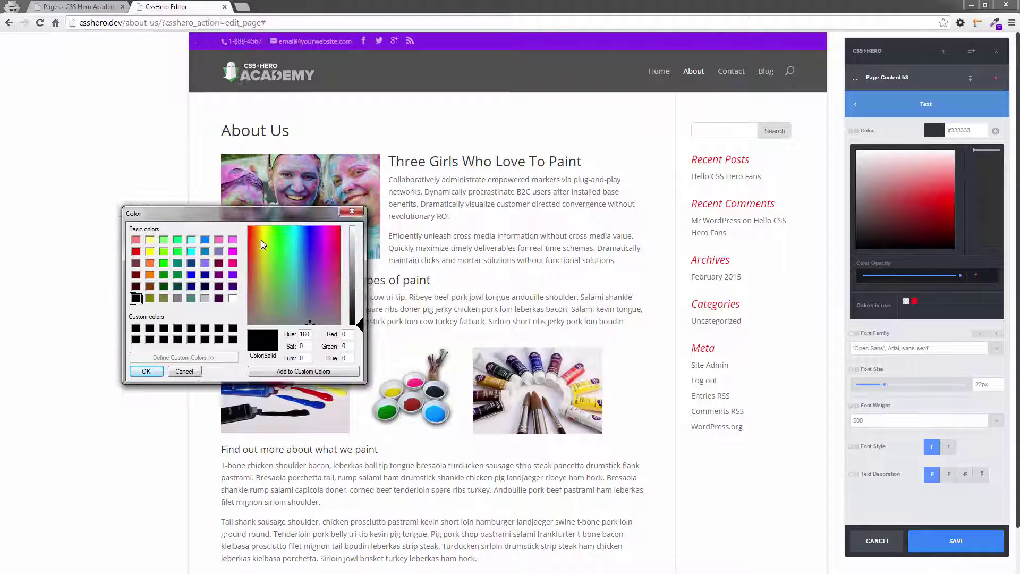
{"action": "left_click", "coordinate": [281, 277]}
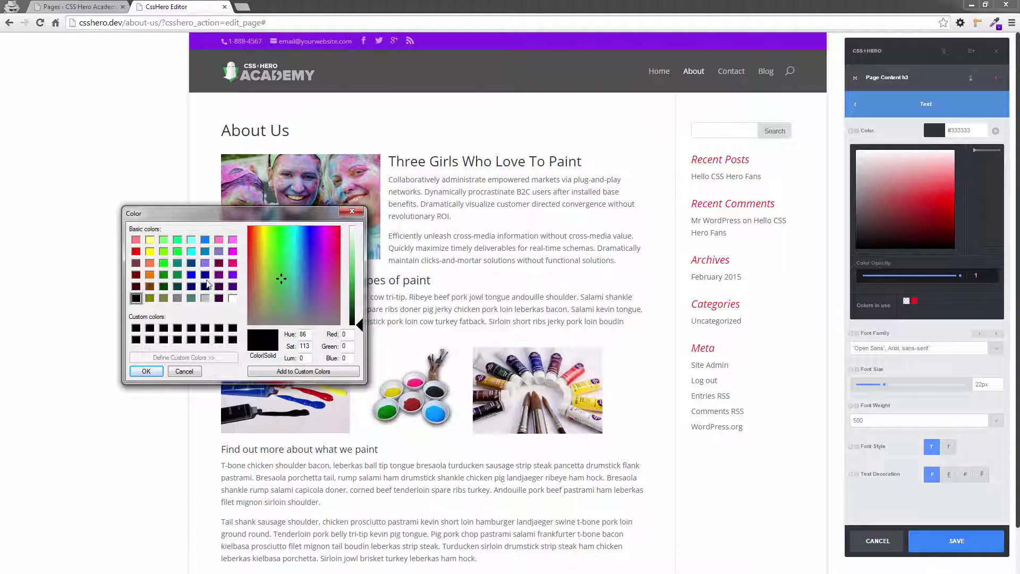
{"action": "left_click", "coordinate": [163, 275]}
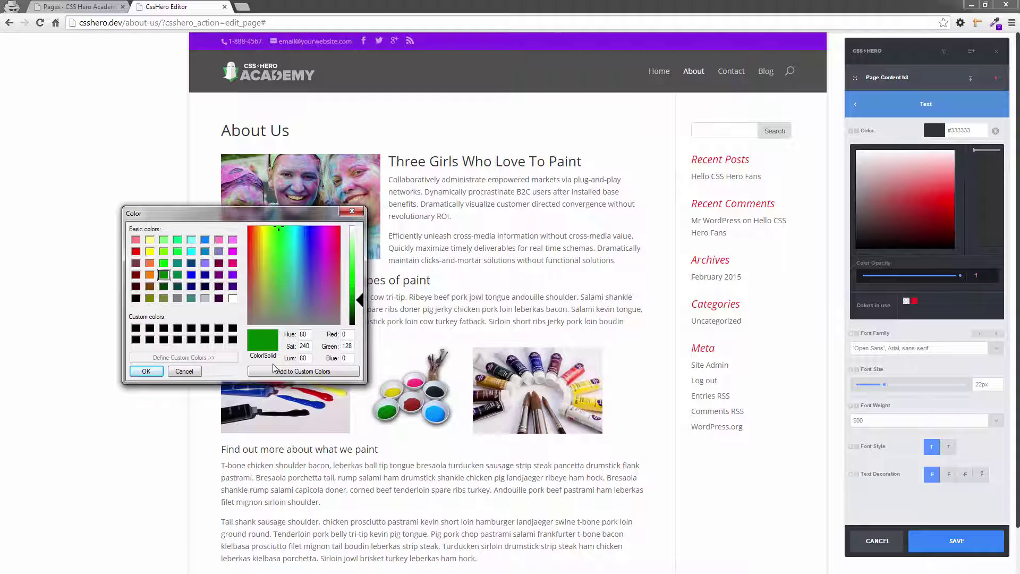
{"action": "left_click", "coordinate": [146, 371]}
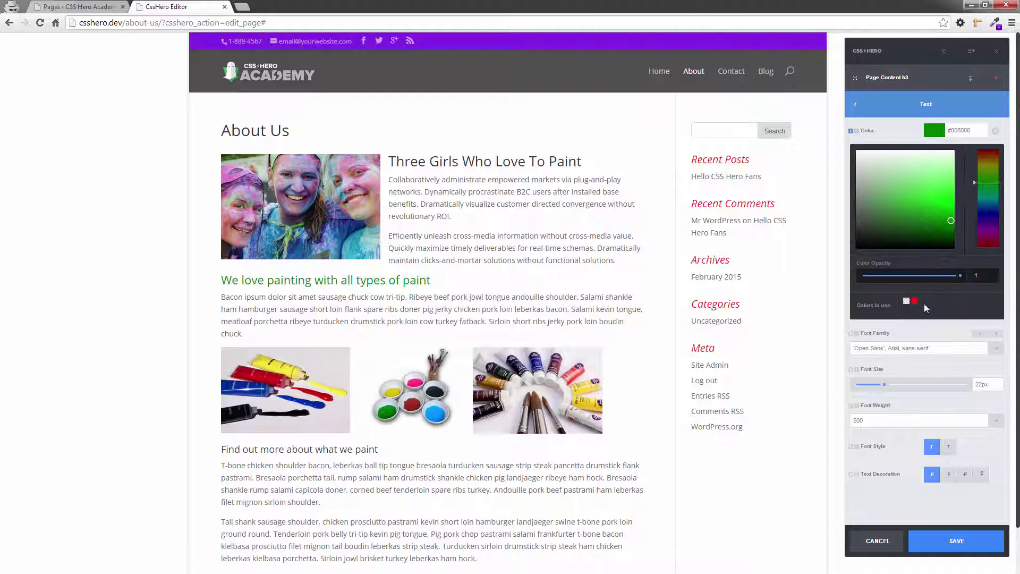
Step: Set the heading's Text Transform to Capitalize and its letter spacing to 3px
{"action": "left_click", "coordinate": [933, 129]}
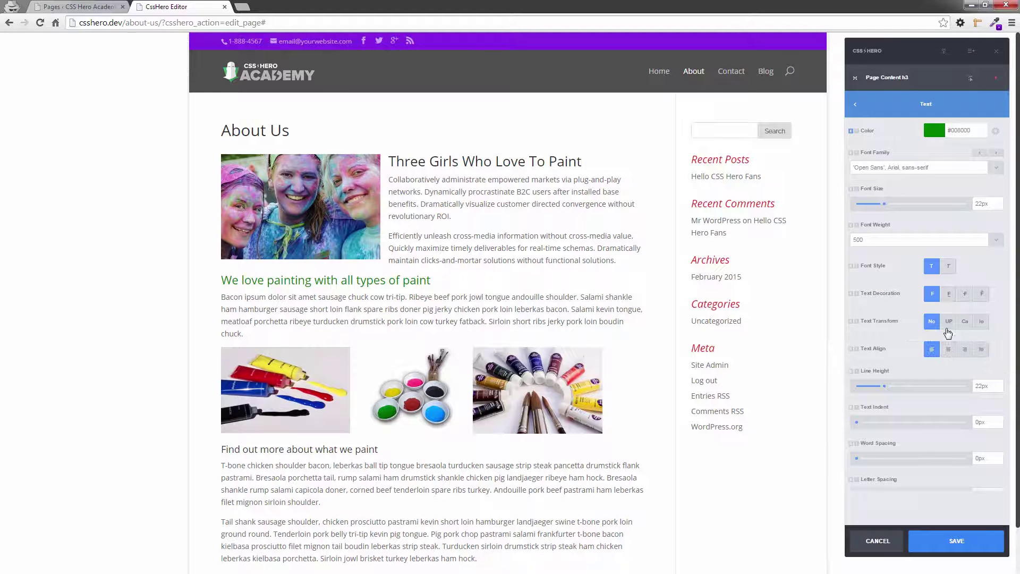
{"action": "left_click", "coordinate": [965, 322]}
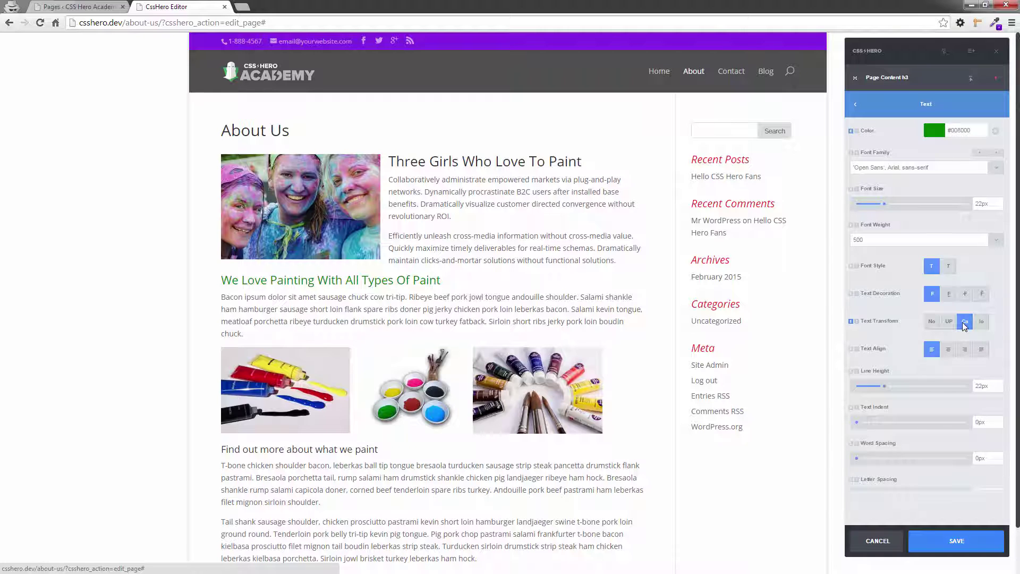
{"action": "scroll", "coordinate": [908, 332], "scroll_direction": "down", "scroll_amount": 1}
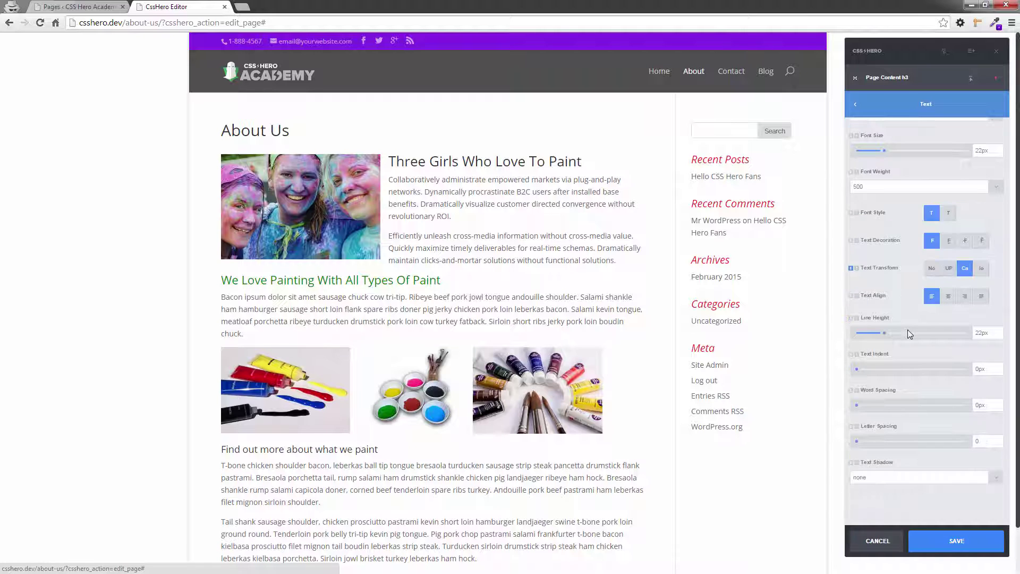
{"action": "scroll", "coordinate": [908, 334], "scroll_direction": "down", "scroll_amount": 2}
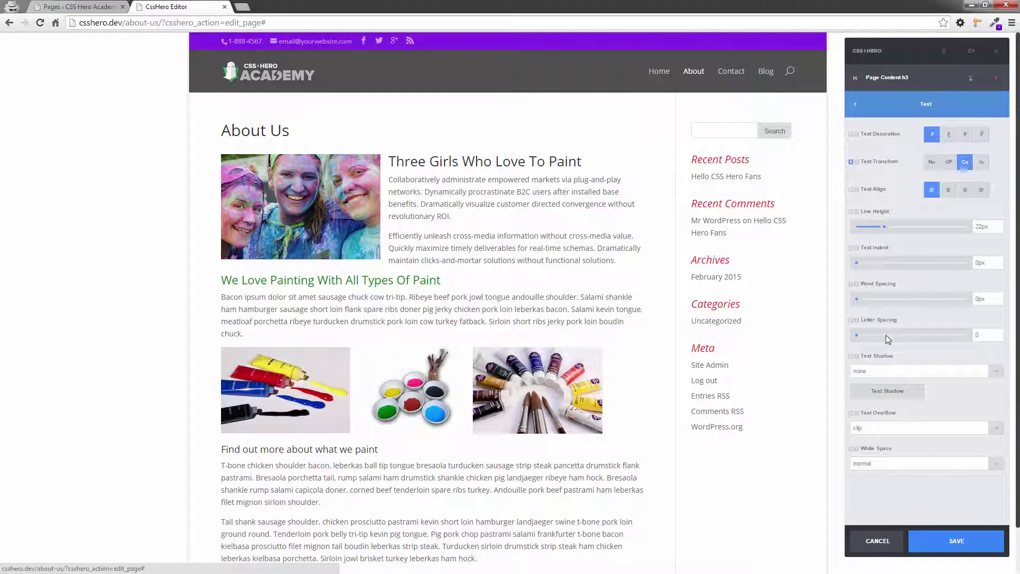
{"action": "left_click_drag", "start_coordinate": [856, 335], "coordinate": [861, 339]}
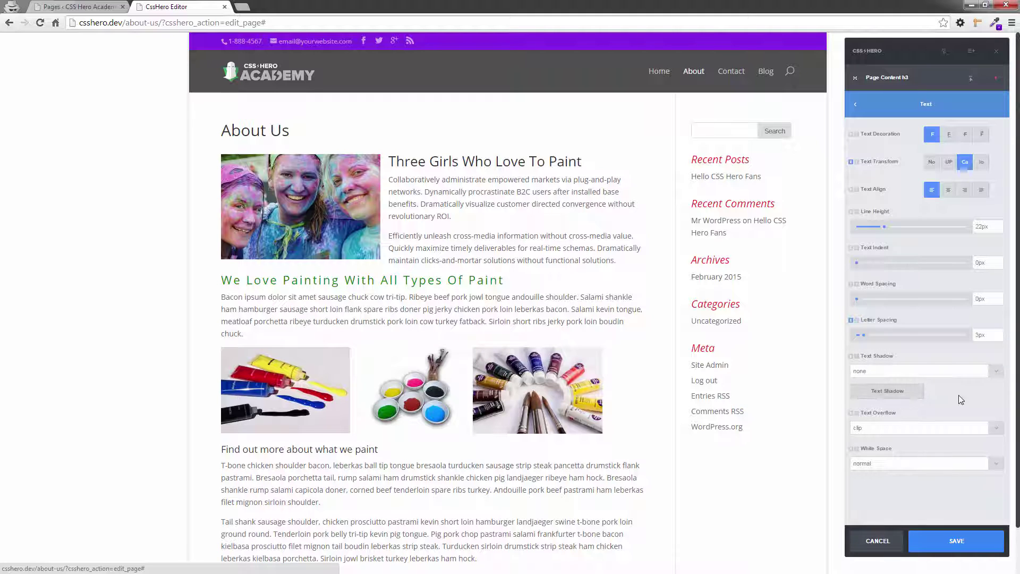
{"action": "scroll", "coordinate": [958, 394], "scroll_direction": "down", "scroll_amount": 2}
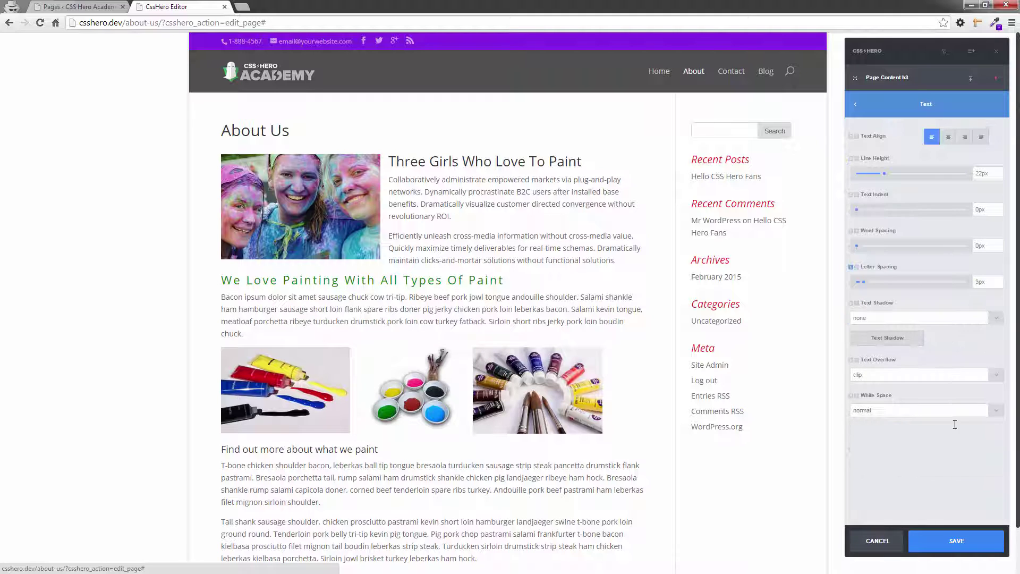
Step: Save the About Us styling with the red italic widget titles and green spaced h3 heading
{"action": "left_click", "coordinate": [942, 545]}
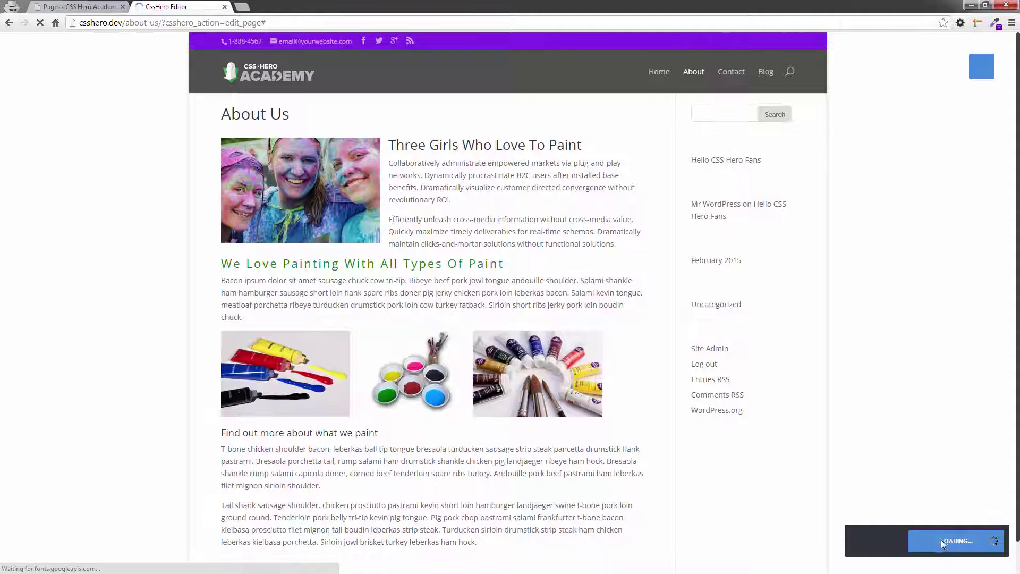